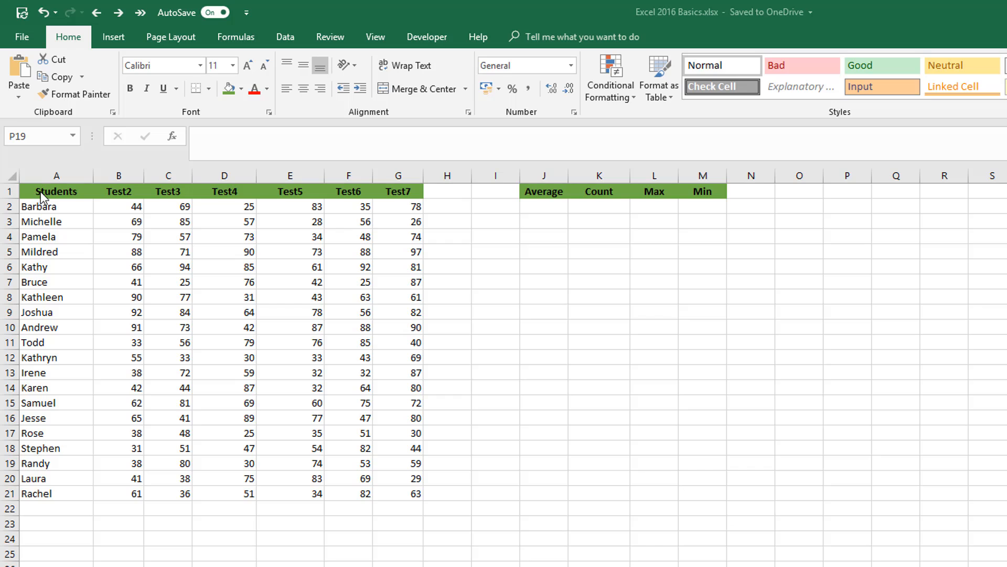
Look over the student names in column A and the Test2 to Test7 headers in row 1
{"action": "left_click", "coordinate": [55, 193]}
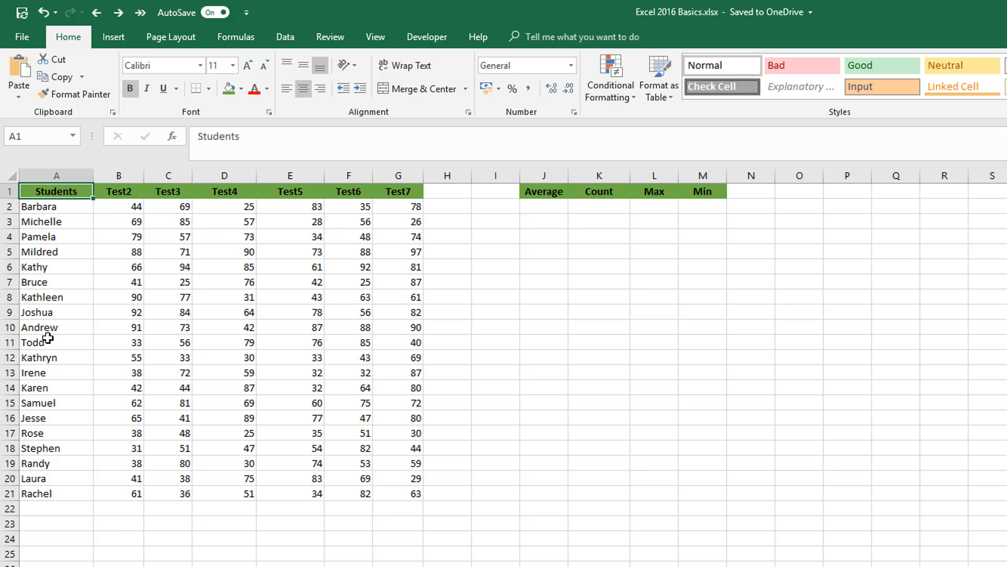
{"action": "left_click", "coordinate": [42, 496]}
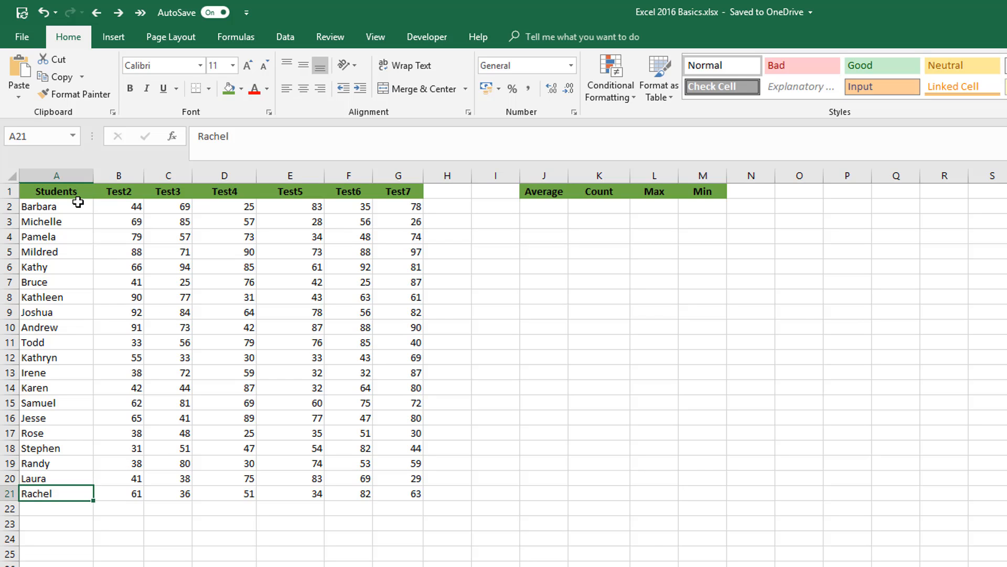
{"action": "left_click", "coordinate": [130, 191]}
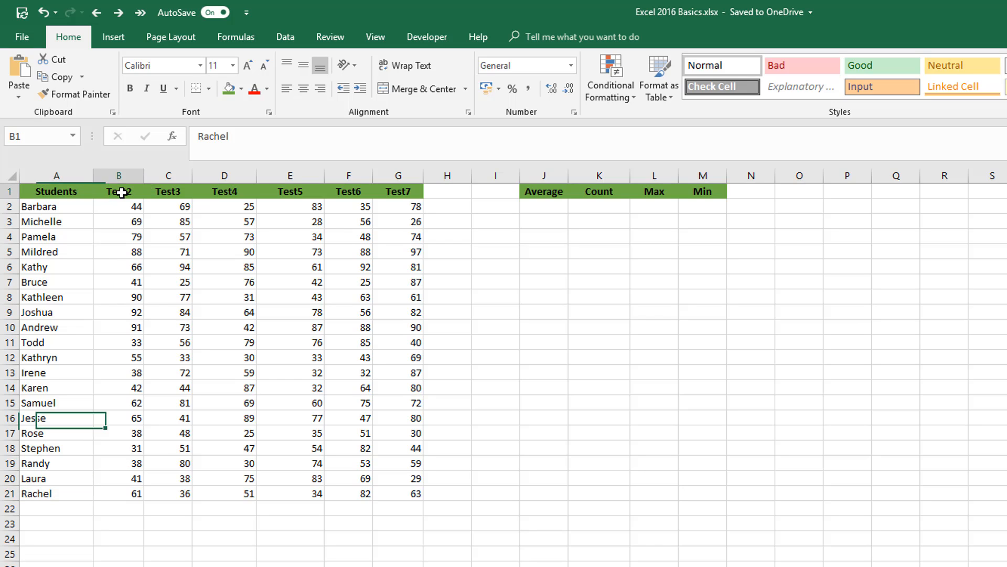
{"action": "left_click", "coordinate": [408, 193]}
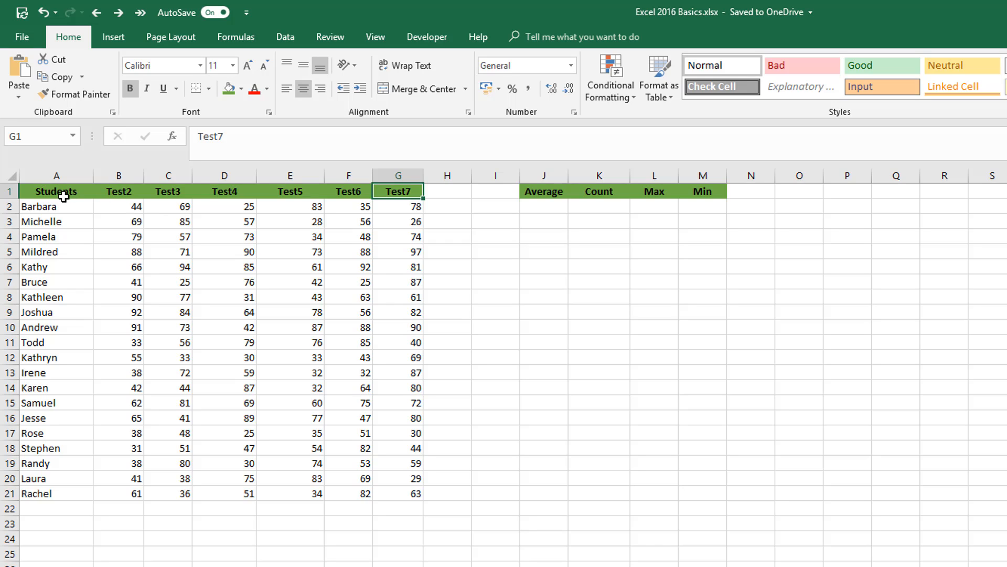
{"action": "left_click", "coordinate": [124, 193]}
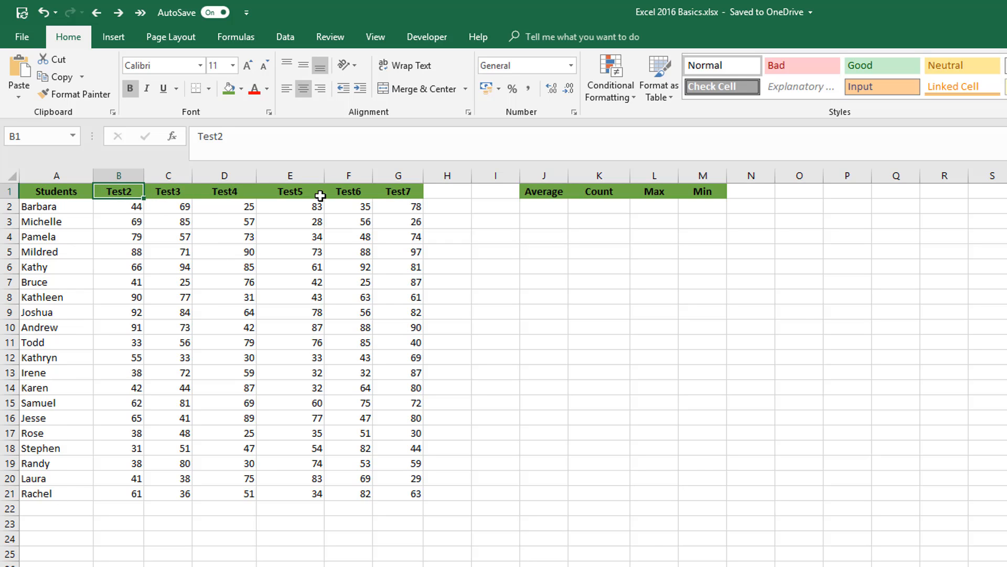
{"action": "left_click", "coordinate": [405, 192]}
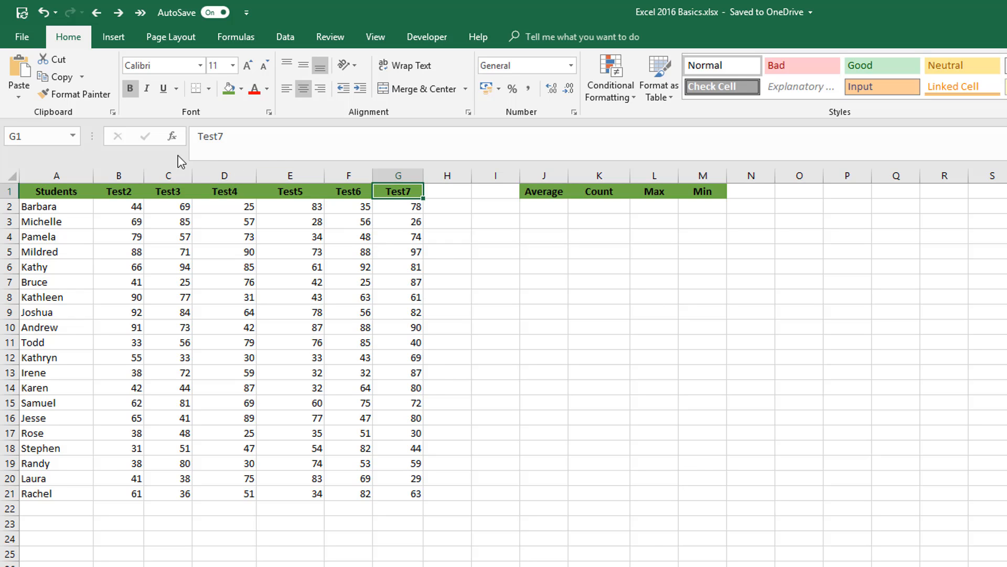
Examine the test score block and its first and last cells, B2 and G21
{"action": "left_click", "coordinate": [131, 206]}
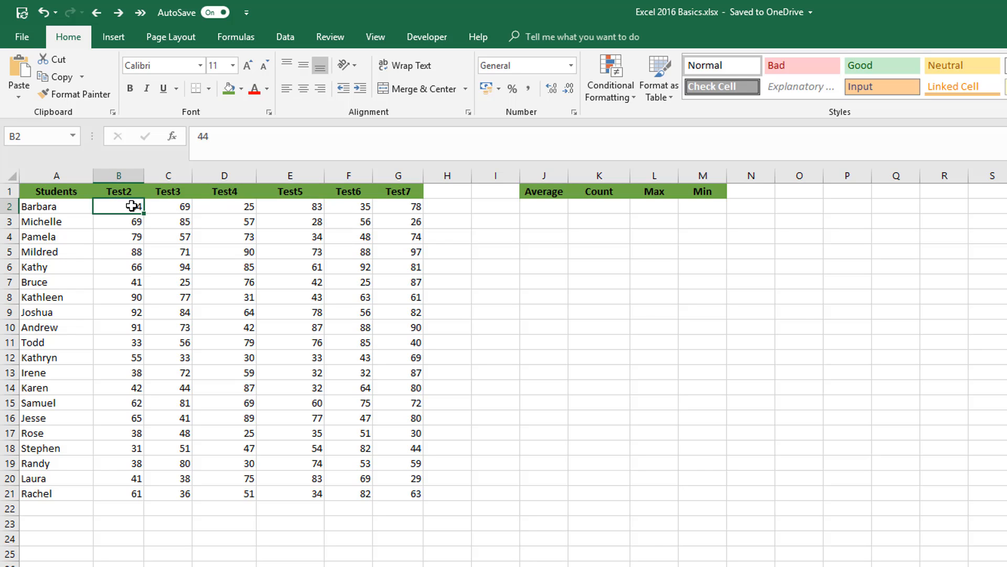
{"action": "left_click", "coordinate": [166, 206]}
{"action": "left_click", "coordinate": [133, 208]}
{"action": "left_click", "coordinate": [241, 267]}
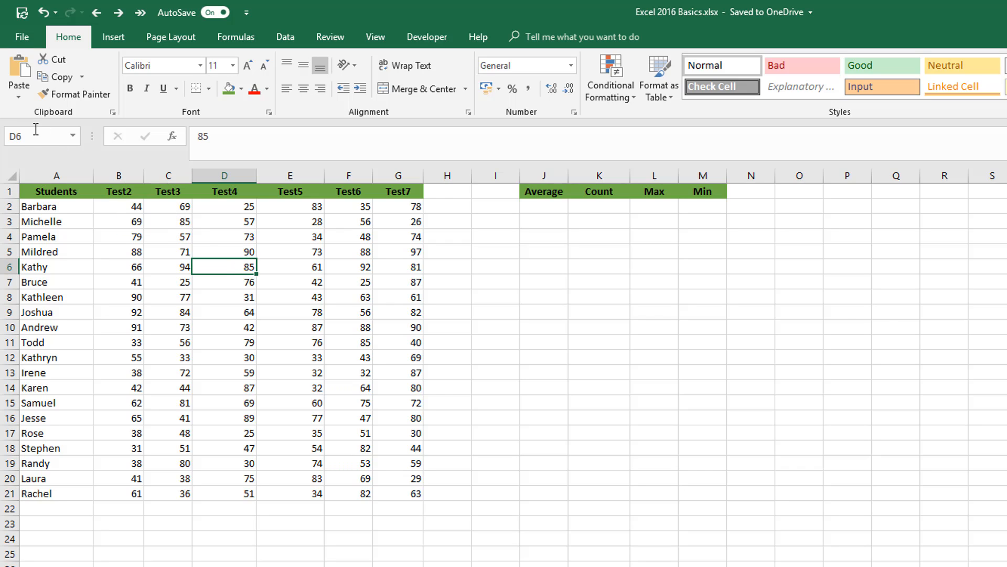
{"action": "key", "text": "ctrl+Home"}
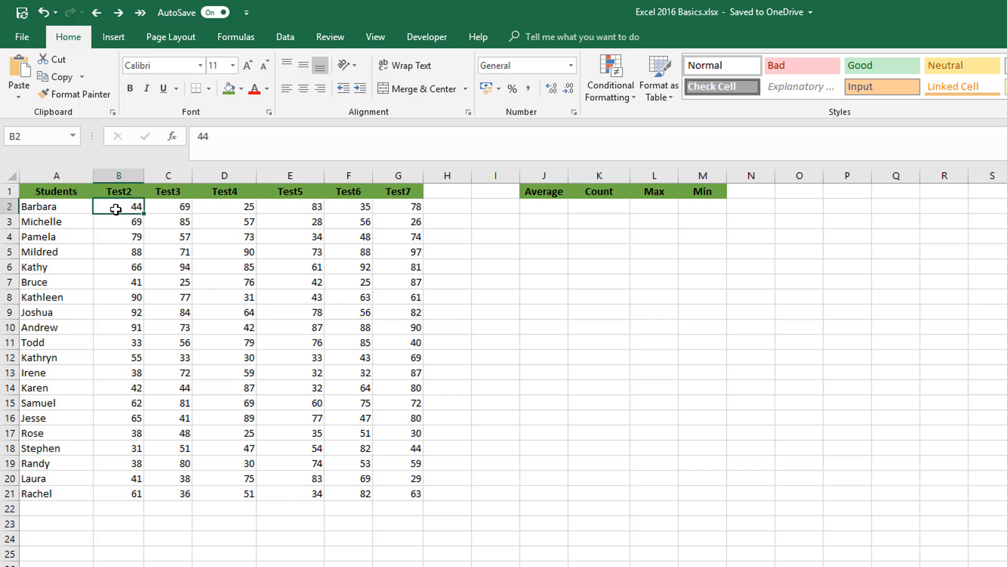
{"action": "key", "text": "ctrl+End"}
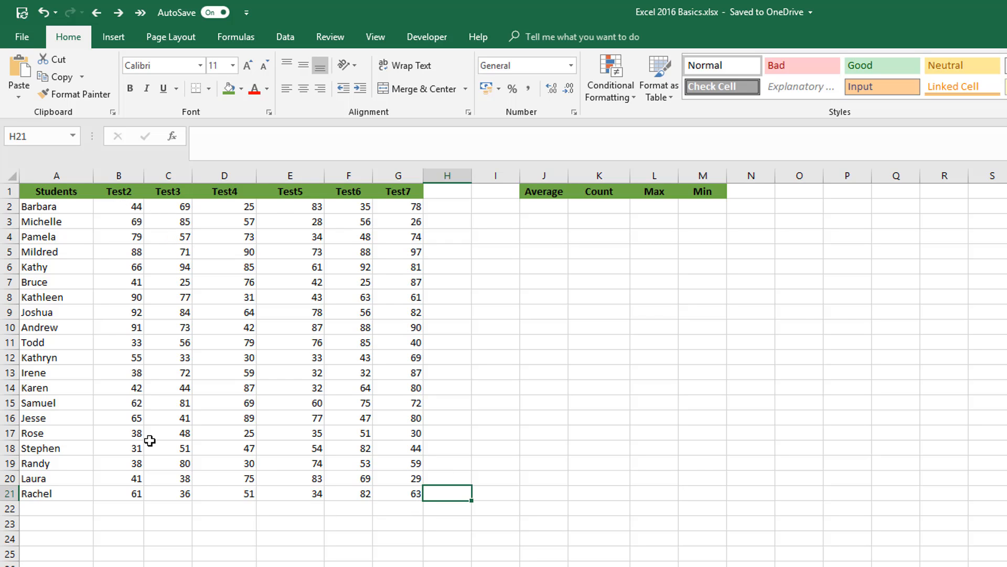
{"action": "left_click", "coordinate": [124, 207]}
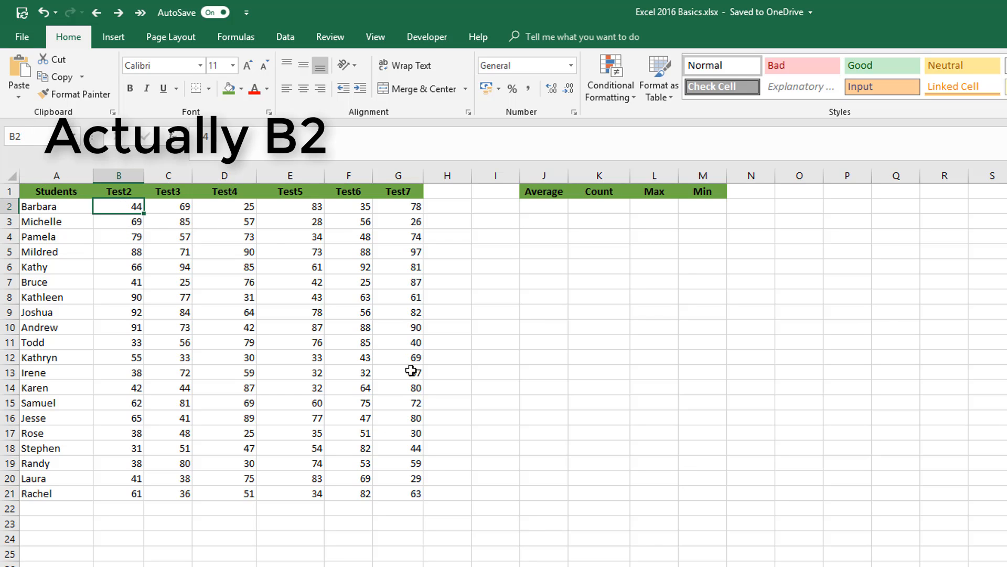
{"action": "left_click", "coordinate": [409, 495]}
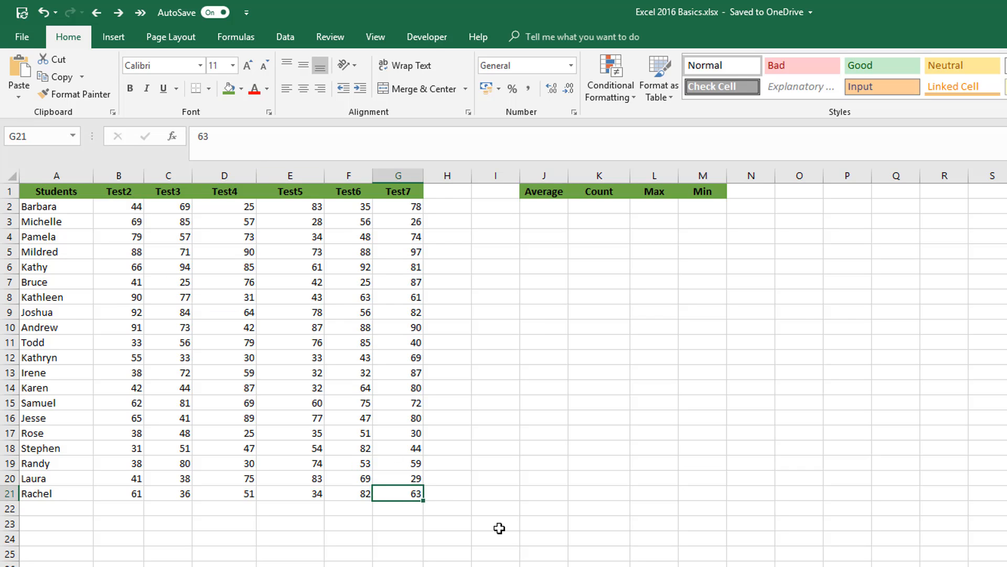
{"action": "left_click", "coordinate": [153, 204]}
Calculate the average of all test scores in J2 with the formula =AVERAGE(B2:G21)
{"action": "left_click", "coordinate": [544, 206]}
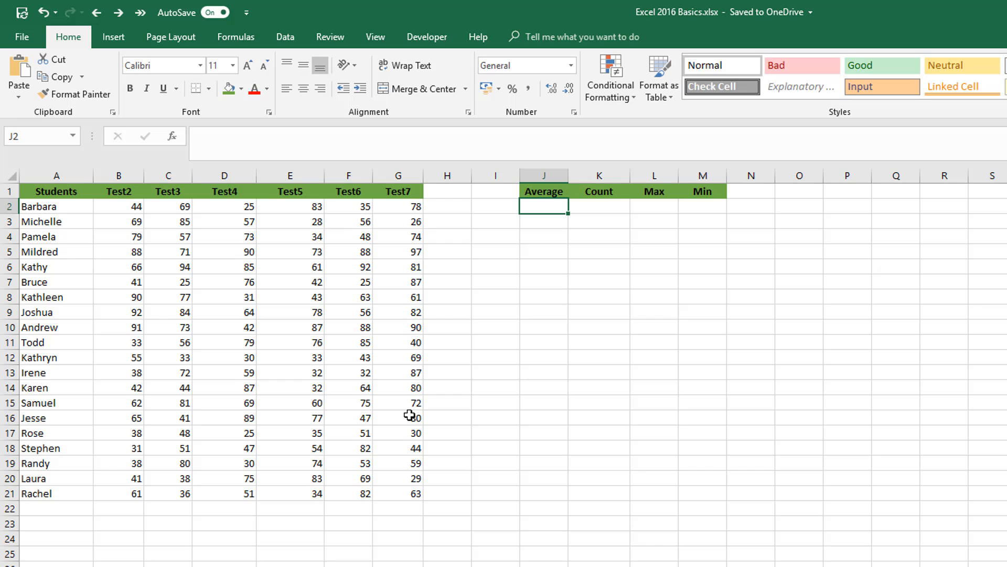
{"action": "left_click", "coordinate": [232, 139]}
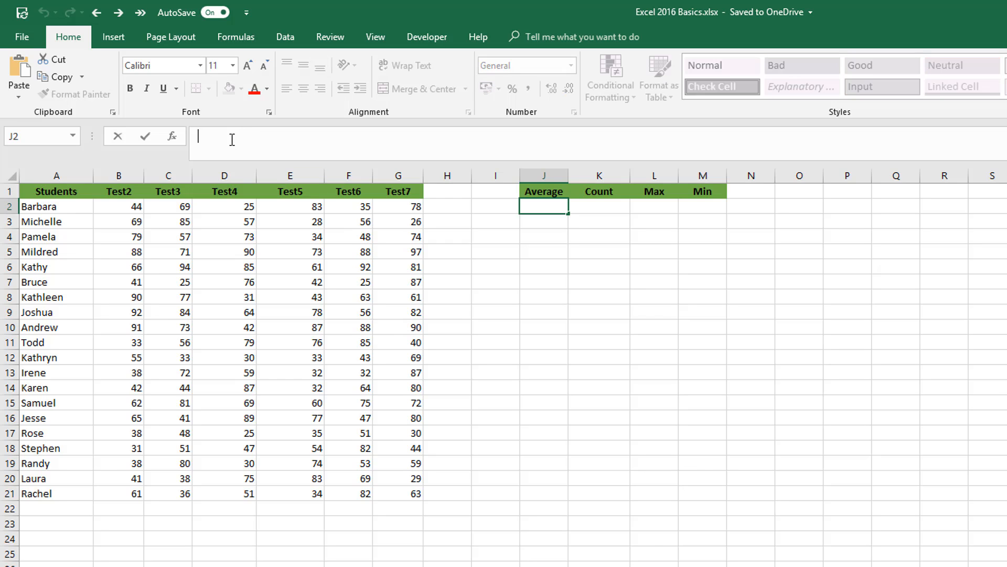
{"action": "type", "text": "="}
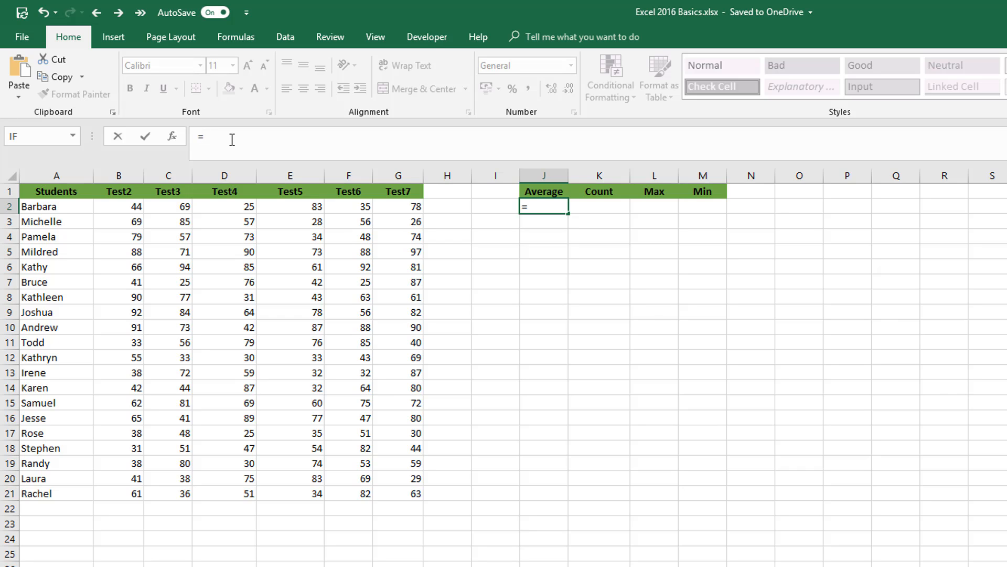
{"action": "type", "text": "A"}
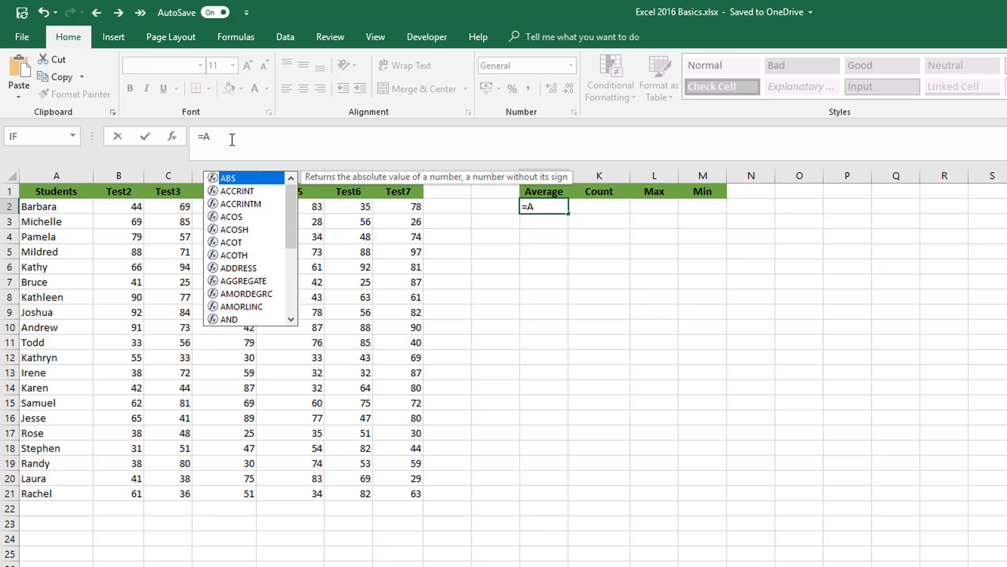
{"action": "type", "text": "VG"}
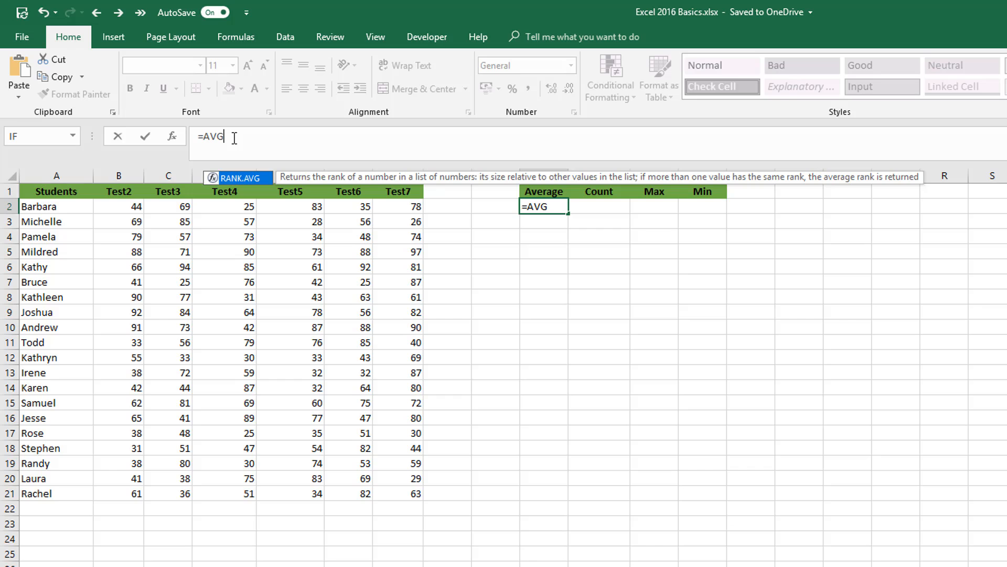
{"action": "key", "text": "BackSpace"}
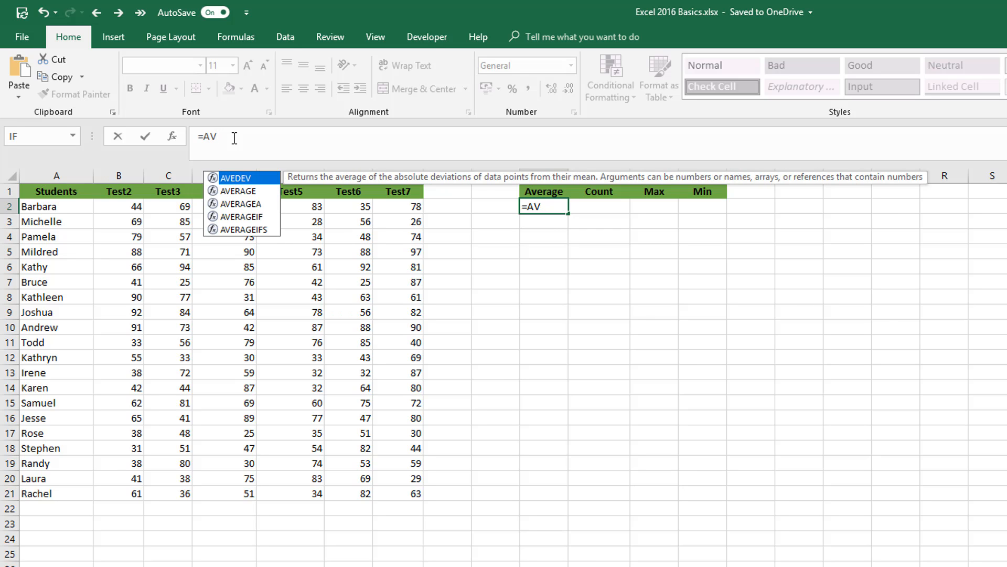
{"action": "key", "text": "Down"}
{"action": "key", "text": "Tab"}
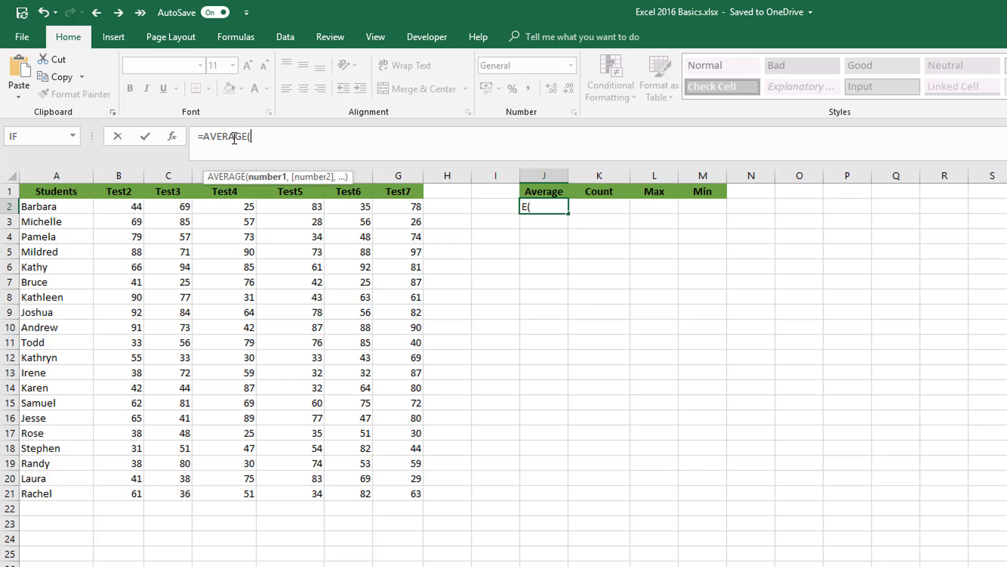
{"action": "left_click", "coordinate": [122, 205]}
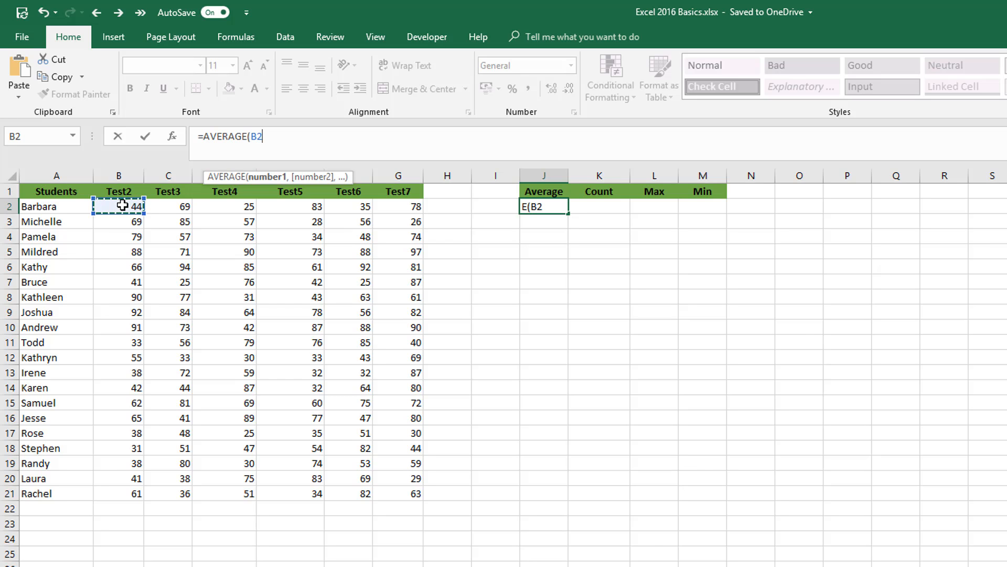
{"action": "left_click", "coordinate": [410, 496], "text": "shift"}
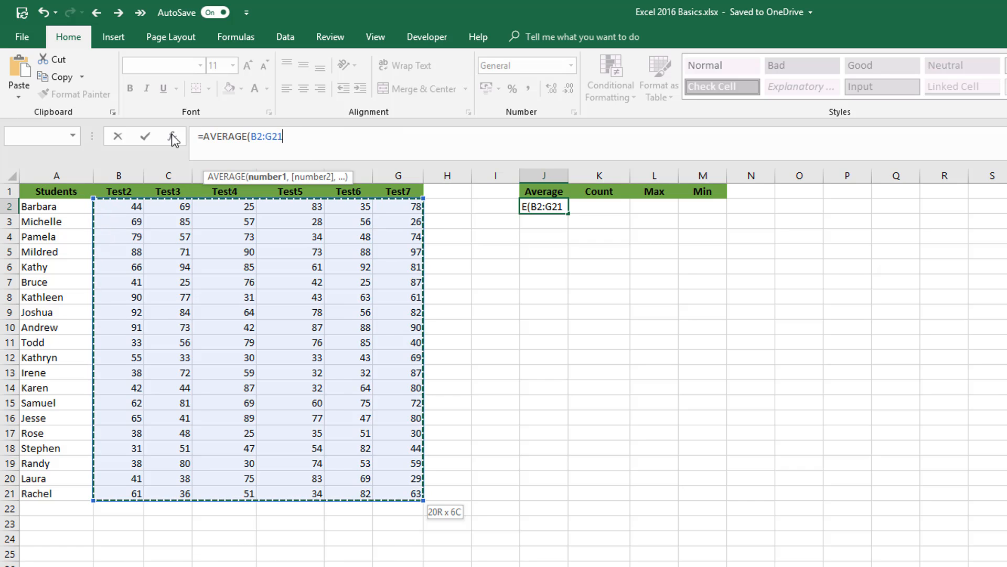
{"action": "left_click", "coordinate": [145, 137]}
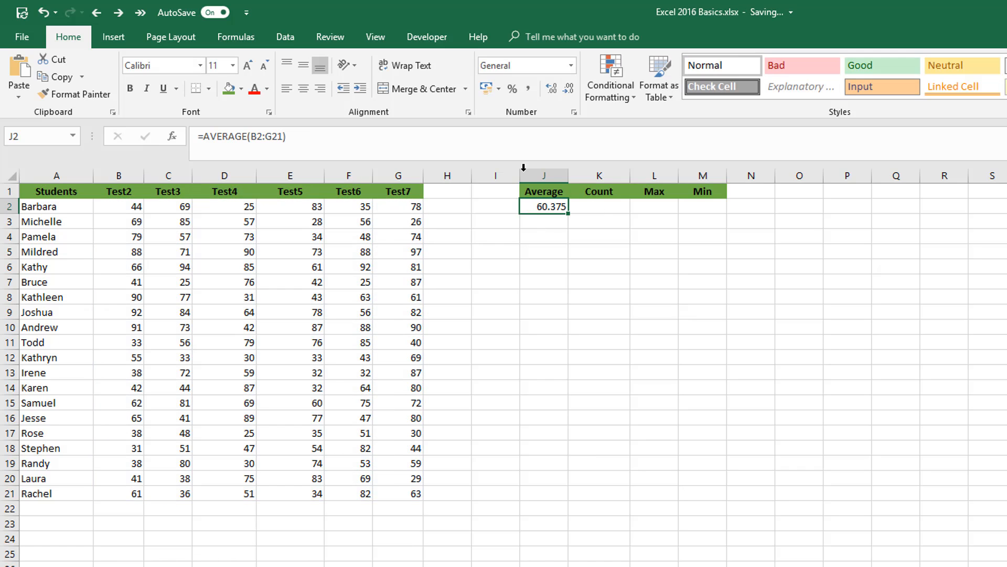
{"action": "left_click_drag", "start_coordinate": [250, 136], "coordinate": [286, 136]}
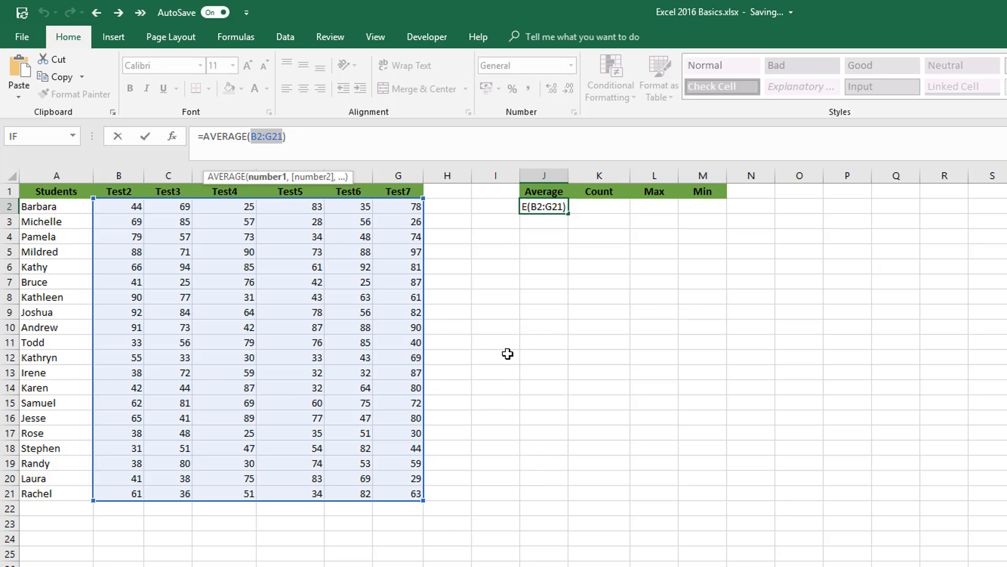
{"action": "left_click", "coordinate": [497, 246]}
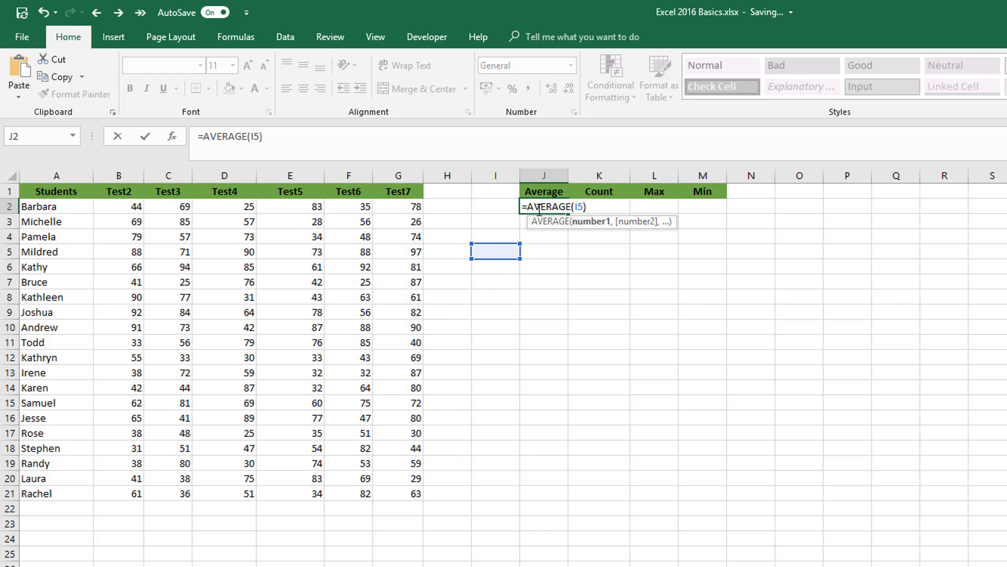
{"action": "key", "text": "Escape"}
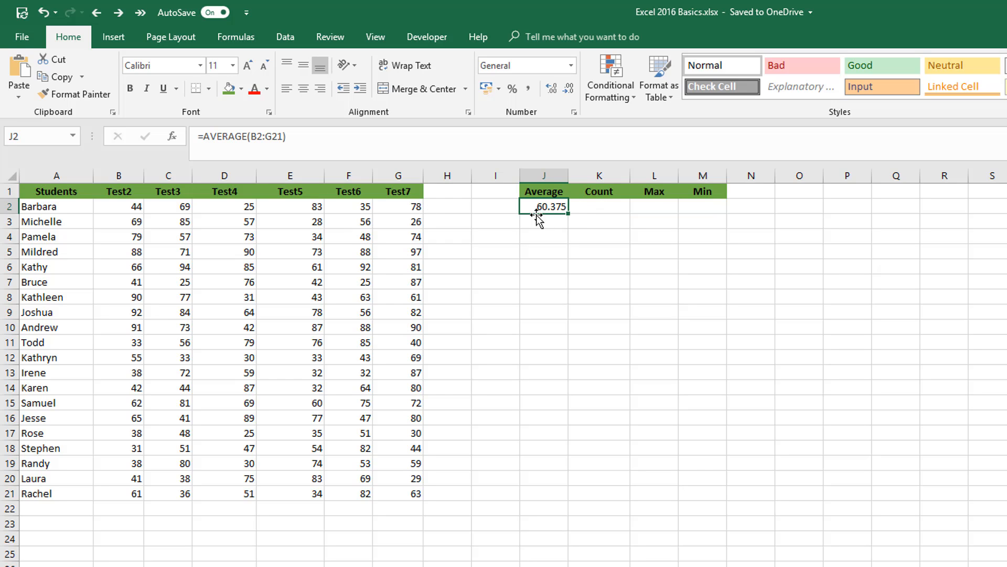
Delete the average formula from cell J2
{"action": "left_click", "coordinate": [606, 206]}
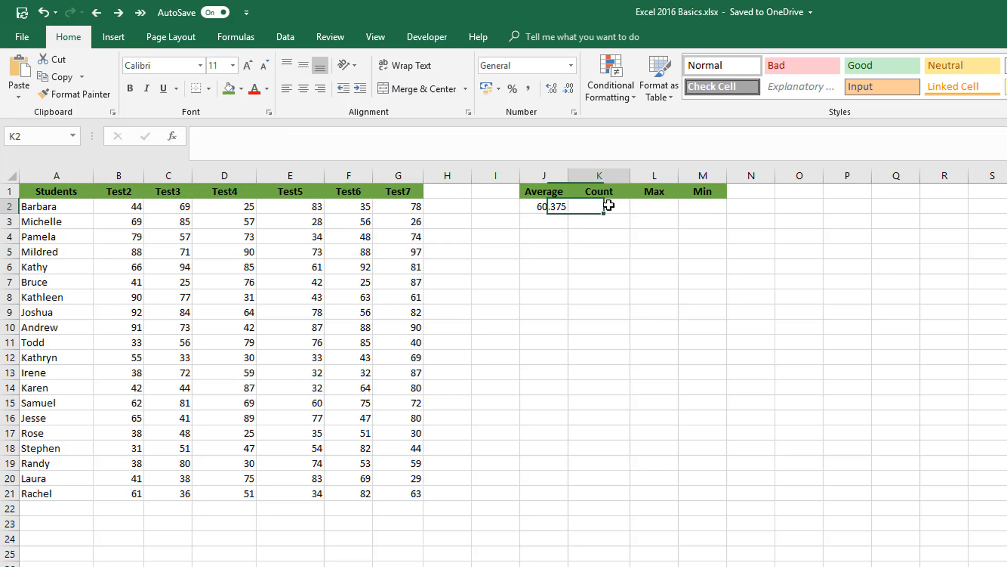
{"action": "left_click", "coordinate": [552, 208]}
{"action": "key", "text": "Delete"}
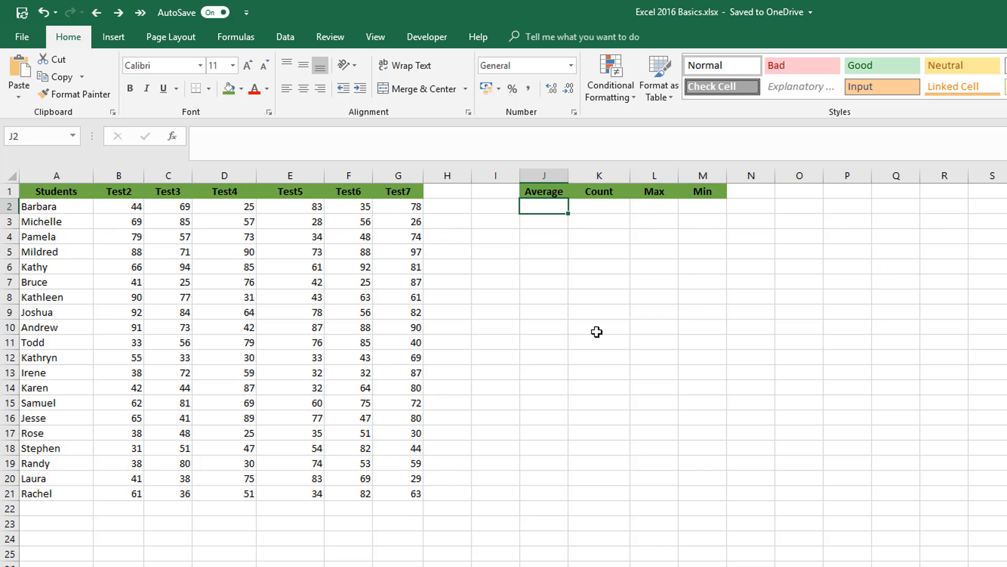
Name the score range B2:G21 "Scores" and deselect it
{"action": "left_click", "coordinate": [124, 206]}
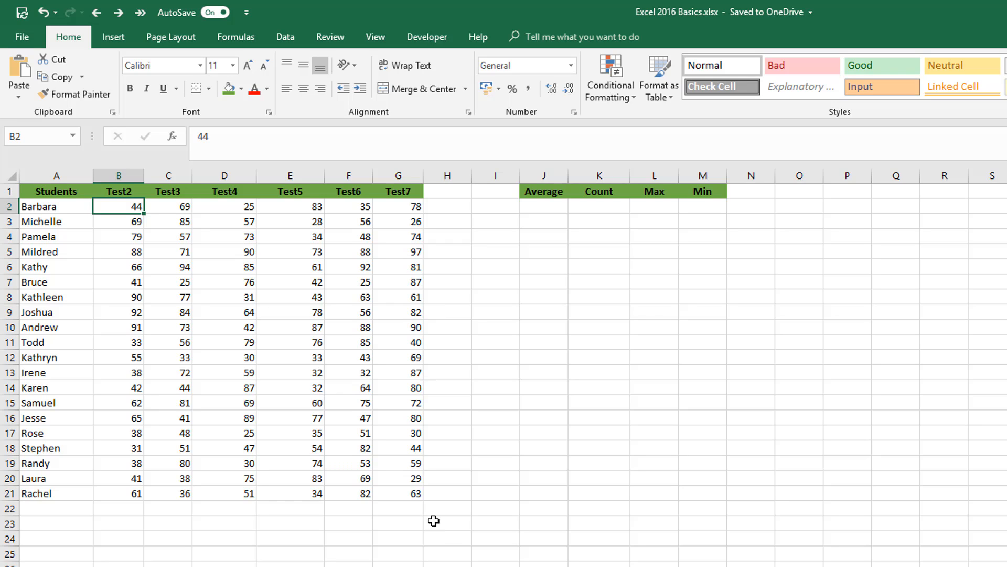
{"action": "left_click", "coordinate": [412, 495], "text": "shift"}
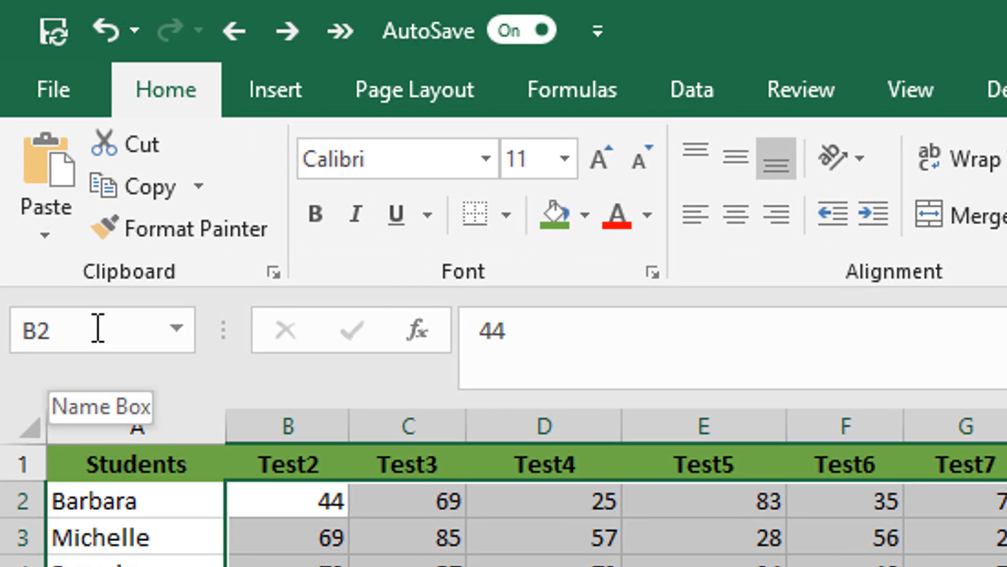
{"action": "left_click", "coordinate": [99, 328]}
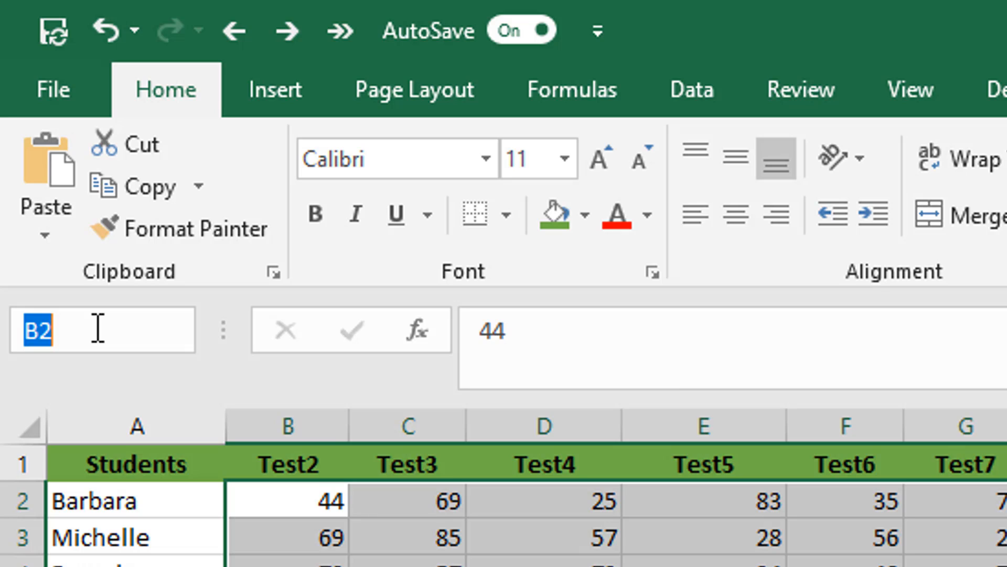
{"action": "type", "text": "S"}
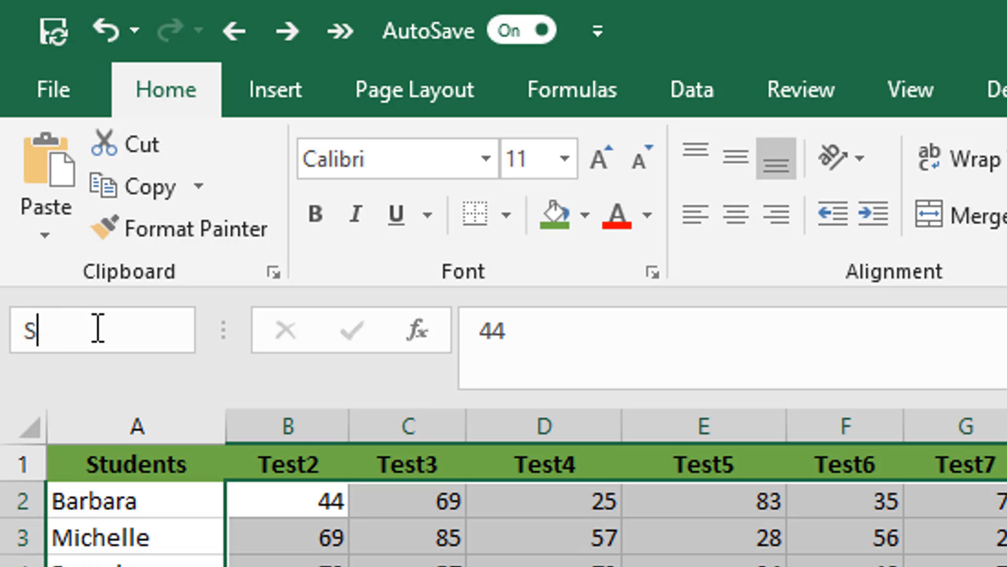
{"action": "type", "text": "cores"}
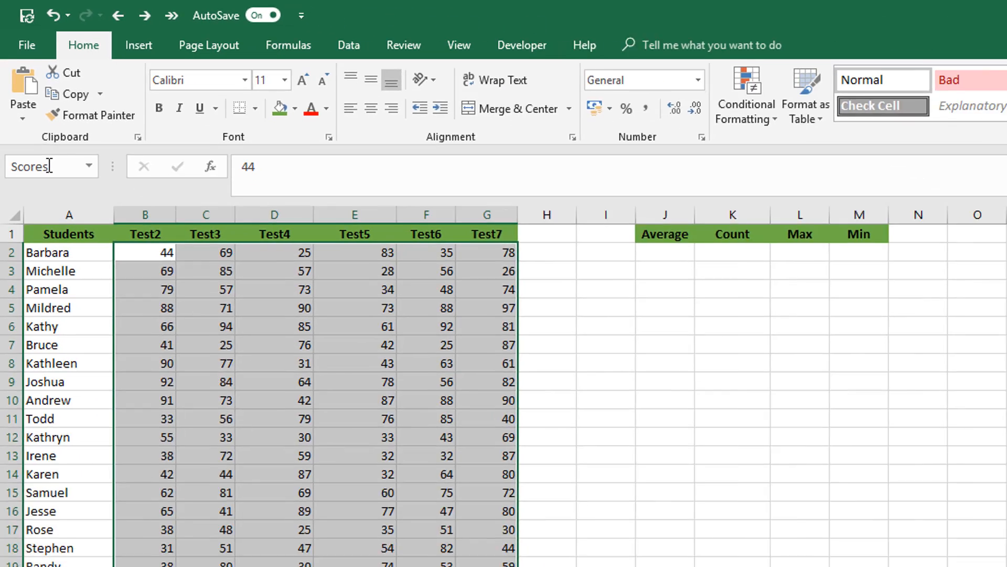
{"action": "key", "text": "Return"}
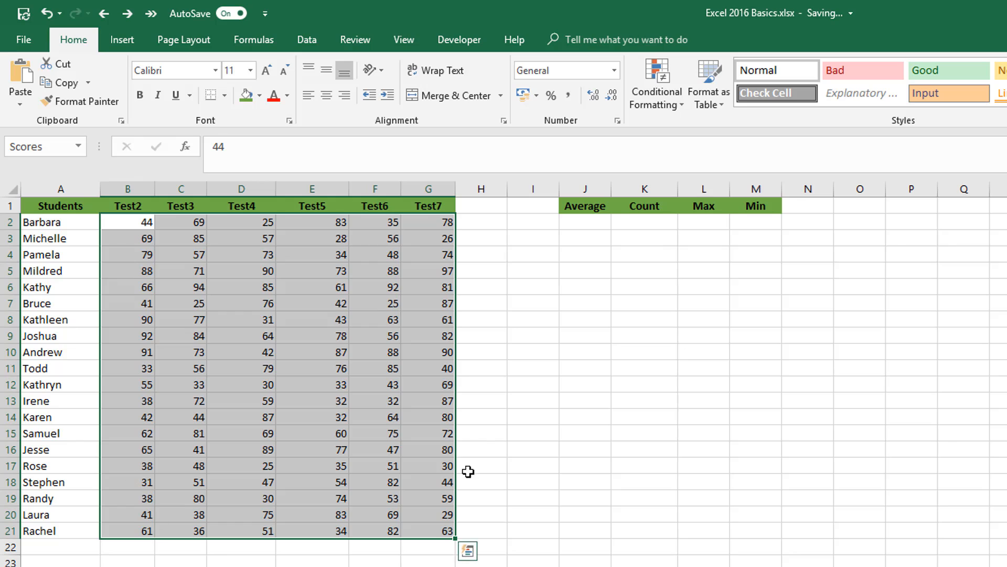
{"action": "left_click", "coordinate": [46, 147]}
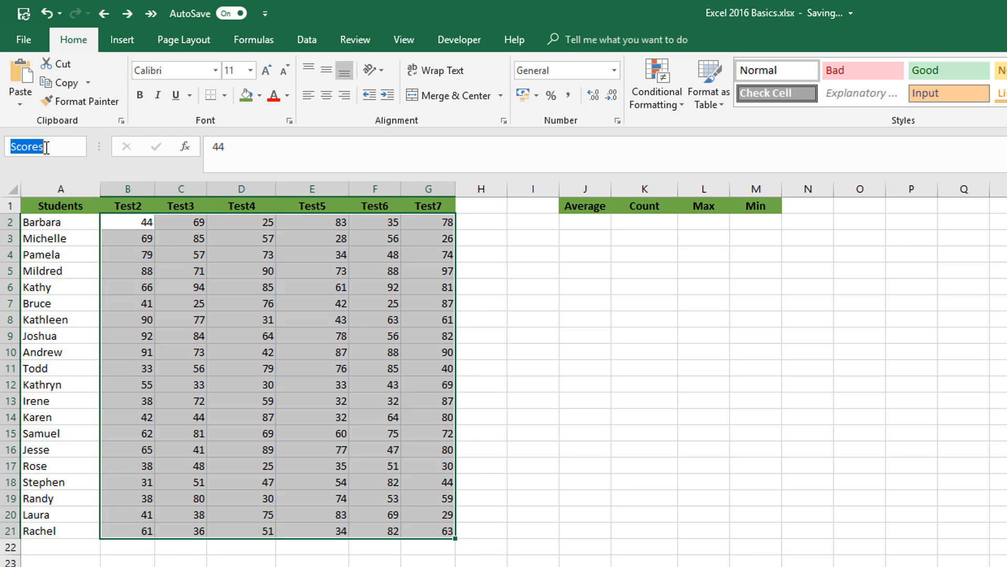
{"action": "left_click", "coordinate": [499, 383]}
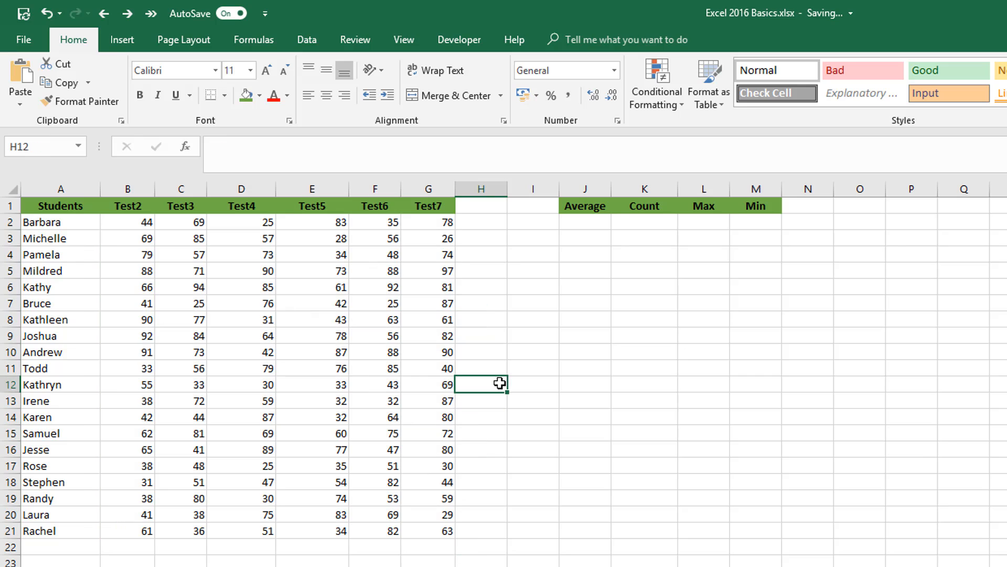
Select the score block B2:G21 and check the range name assigned to it
{"action": "left_click", "coordinate": [114, 220]}
{"action": "left_click", "coordinate": [180, 226]}
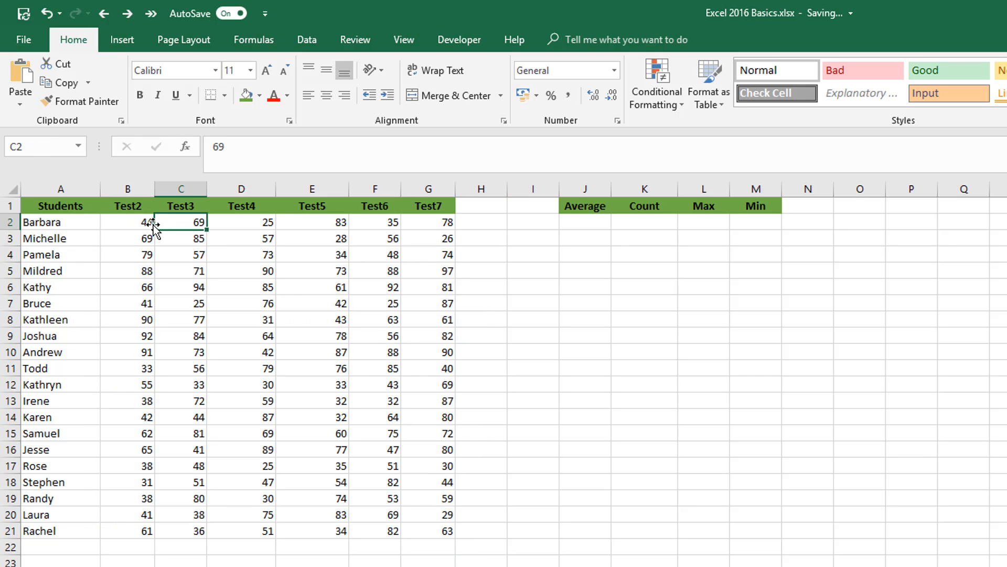
{"action": "left_click", "coordinate": [145, 222]}
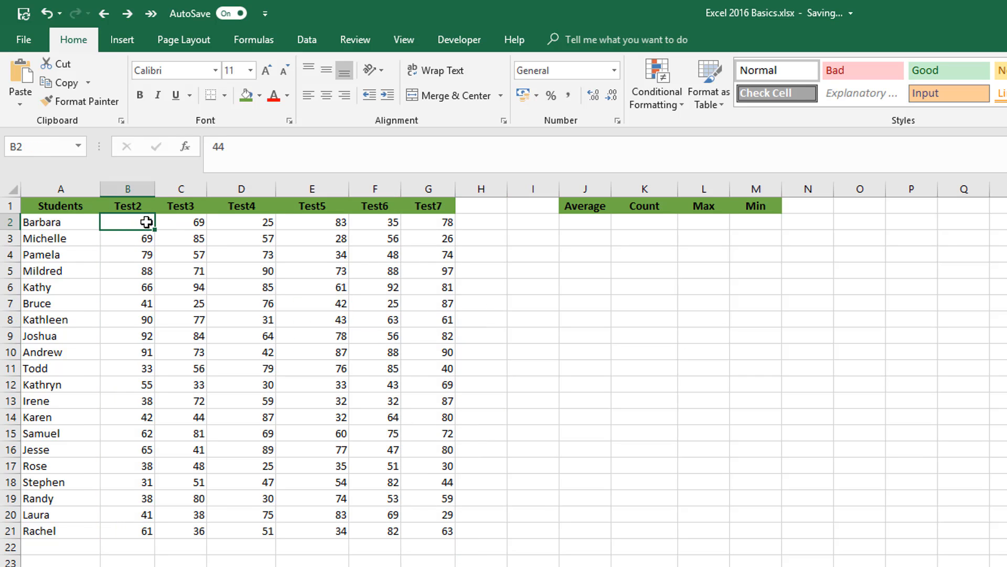
{"action": "left_click", "coordinate": [439, 531], "text": "shift"}
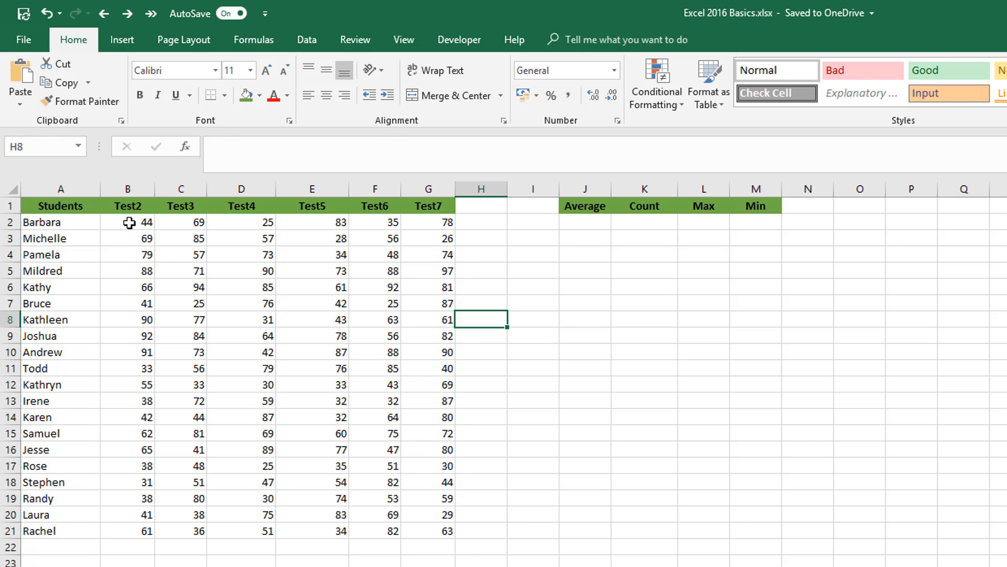
{"action": "left_click", "coordinate": [129, 223]}
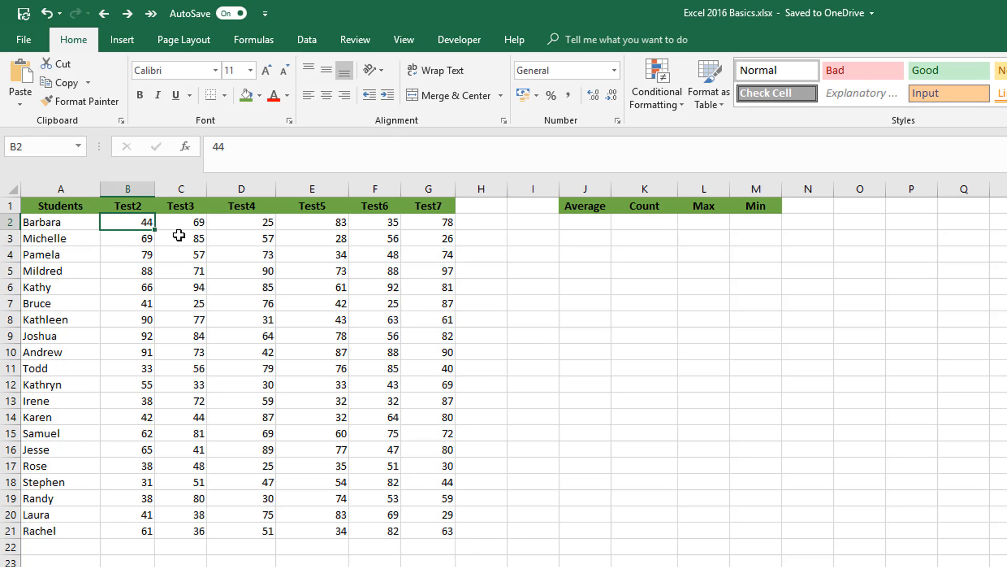
{"action": "left_click", "coordinate": [443, 531], "text": "shift"}
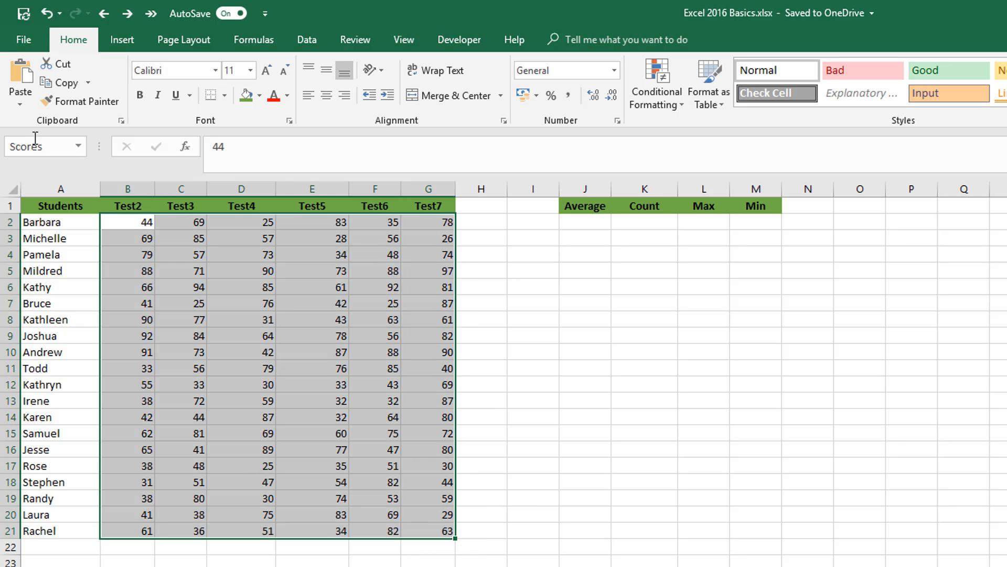
{"action": "left_click", "coordinate": [75, 149]}
{"action": "left_click", "coordinate": [78, 148]}
{"action": "left_click", "coordinate": [262, 146]}
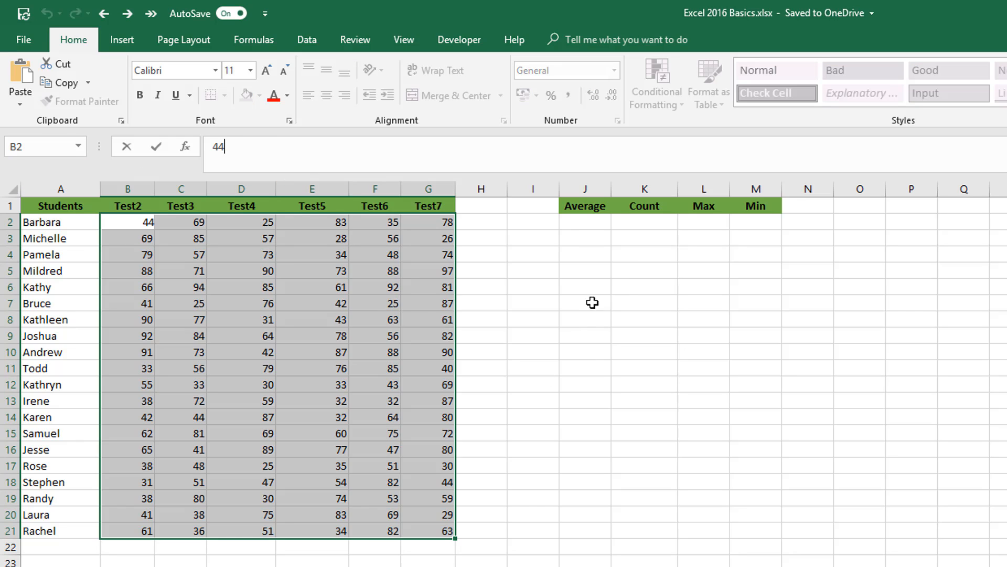
Calculate the average of all test scores in J2 with the formula =AVERAGE(Scores), and check which cells the name covers
{"action": "left_click", "coordinate": [582, 227]}
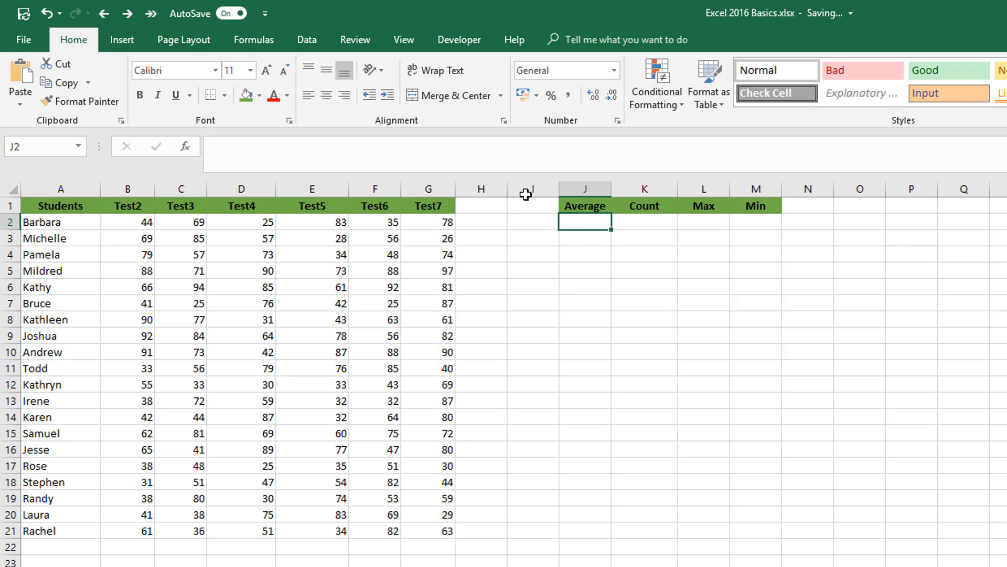
{"action": "left_click", "coordinate": [221, 146]}
{"action": "type", "text": "="}
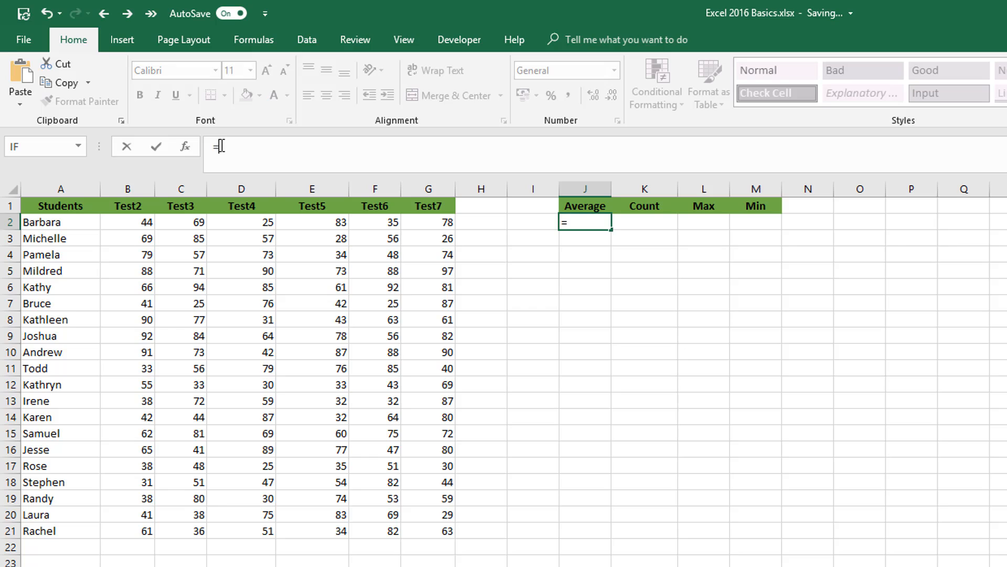
{"action": "type", "text": "A"}
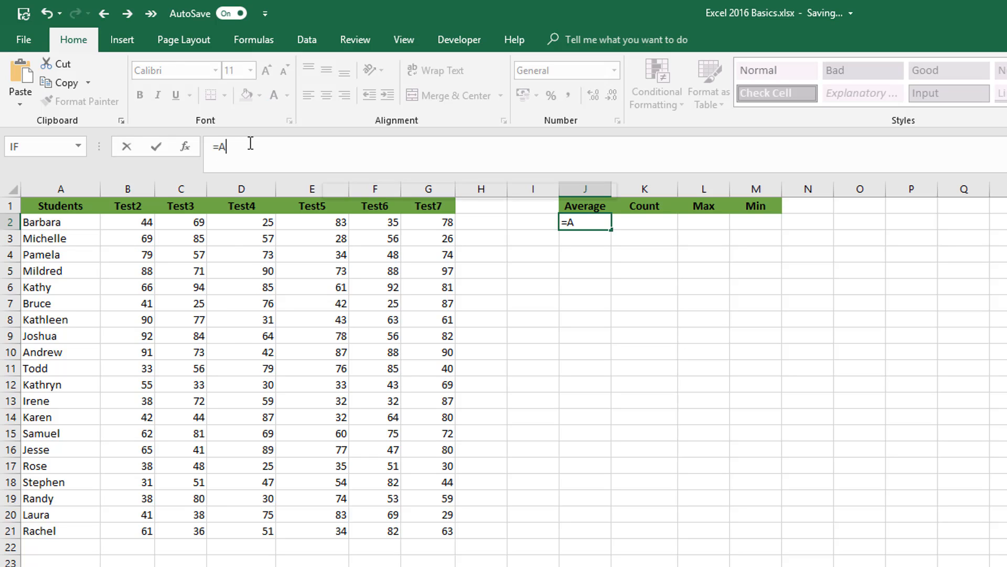
{"action": "type", "text": "v"}
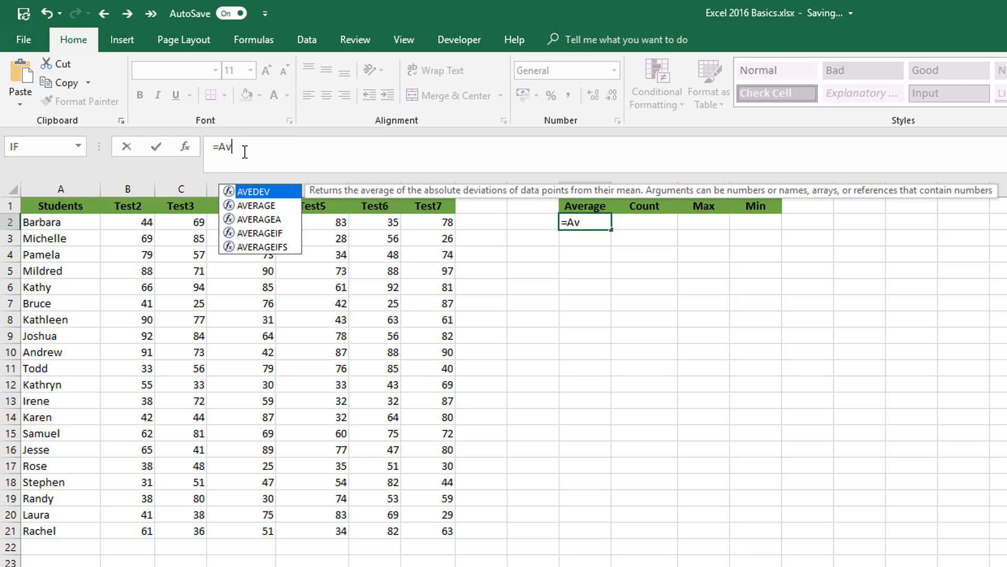
{"action": "left_click", "coordinate": [253, 207]}
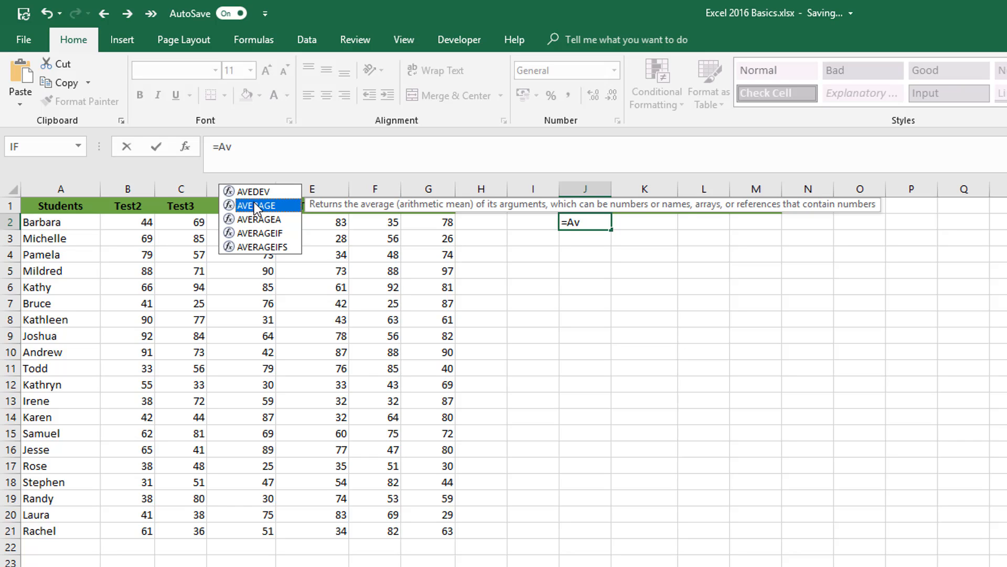
{"action": "double_click", "coordinate": [256, 207]}
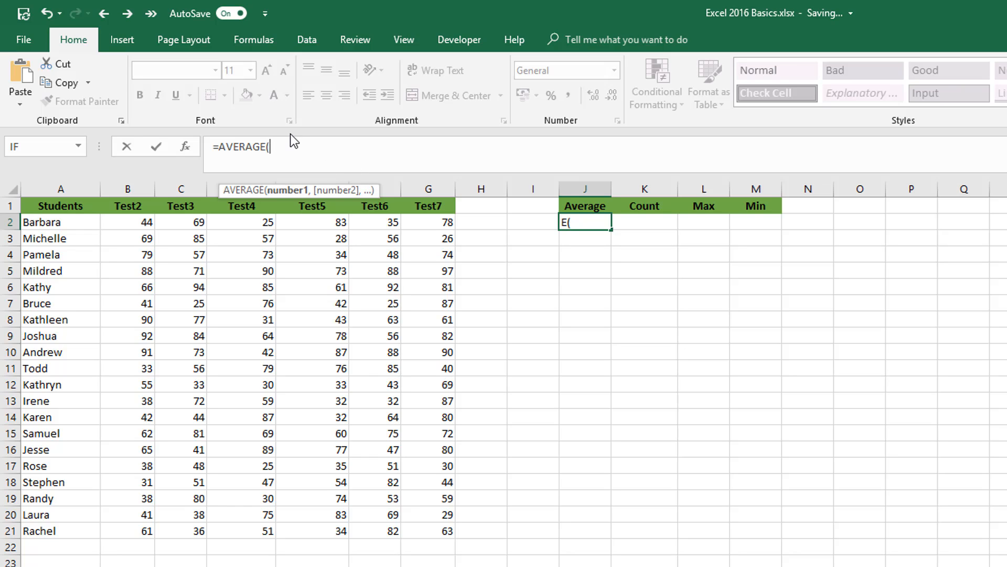
{"action": "type", "text": "s"}
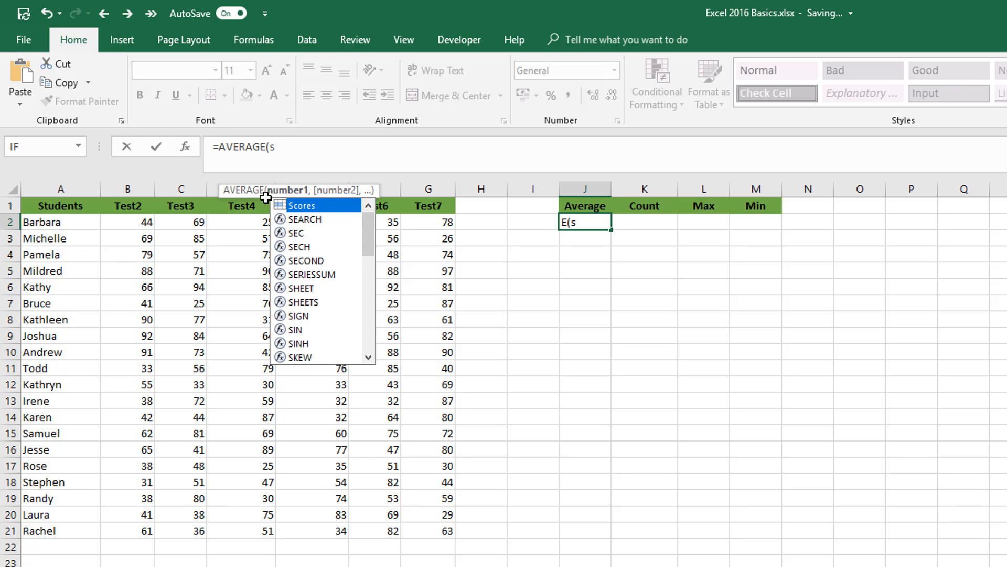
{"action": "double_click", "coordinate": [325, 209]}
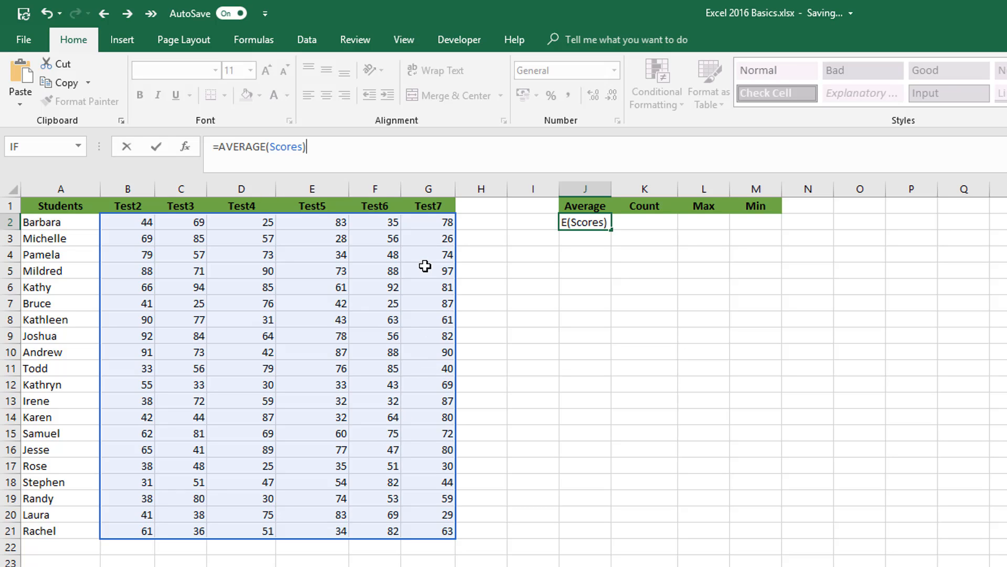
{"action": "left_click", "coordinate": [156, 147]}
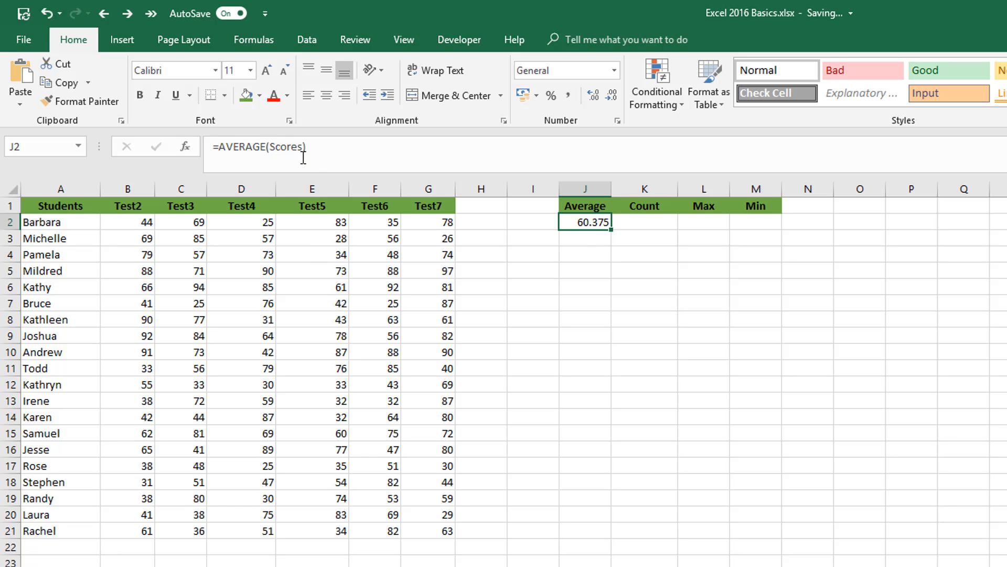
{"action": "left_click_drag", "start_coordinate": [299, 149], "coordinate": [275, 150]}
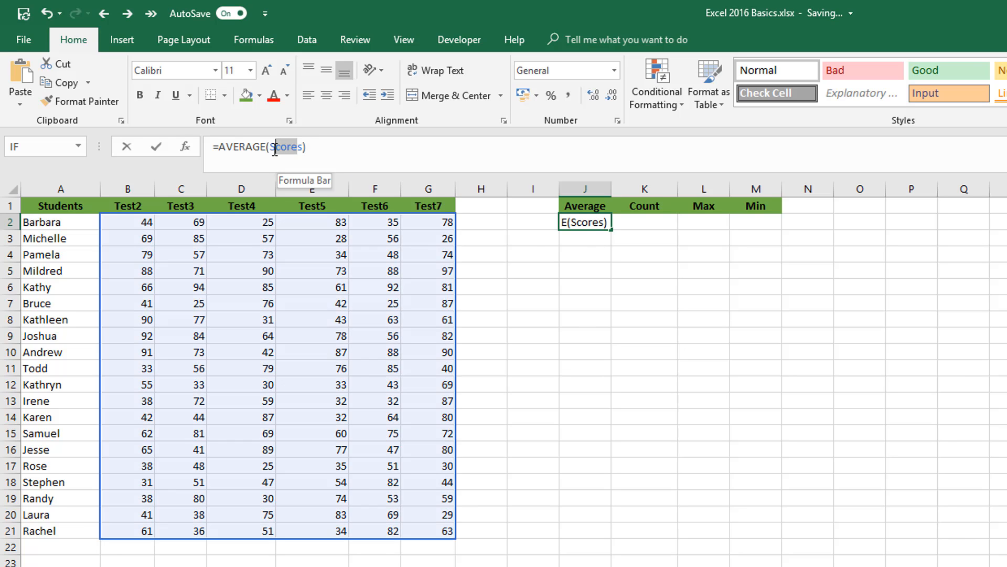
{"action": "left_click", "coordinate": [344, 153]}
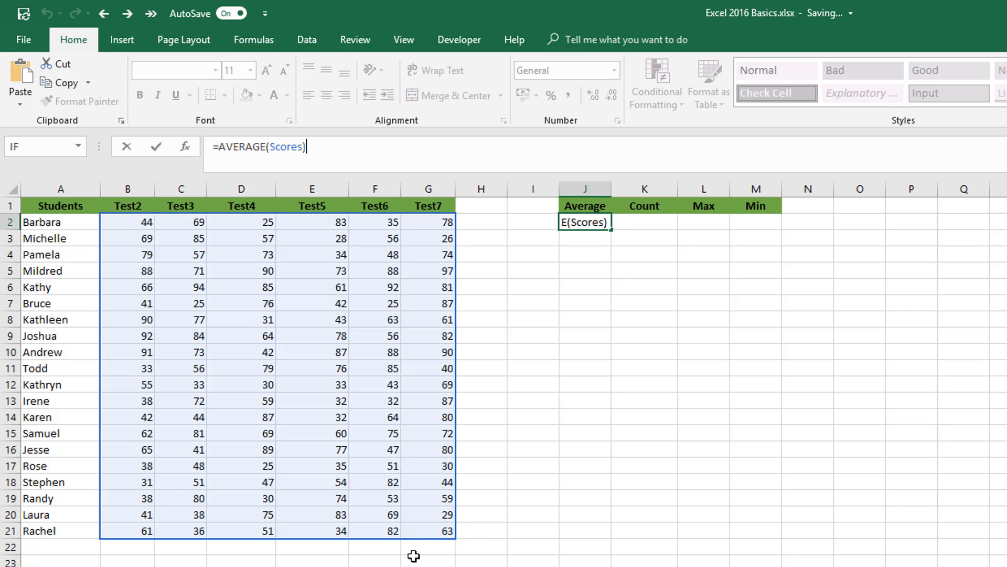
Count all test scores in K2 with the formula =COUNT(Scores)
{"action": "left_click", "coordinate": [642, 223]}
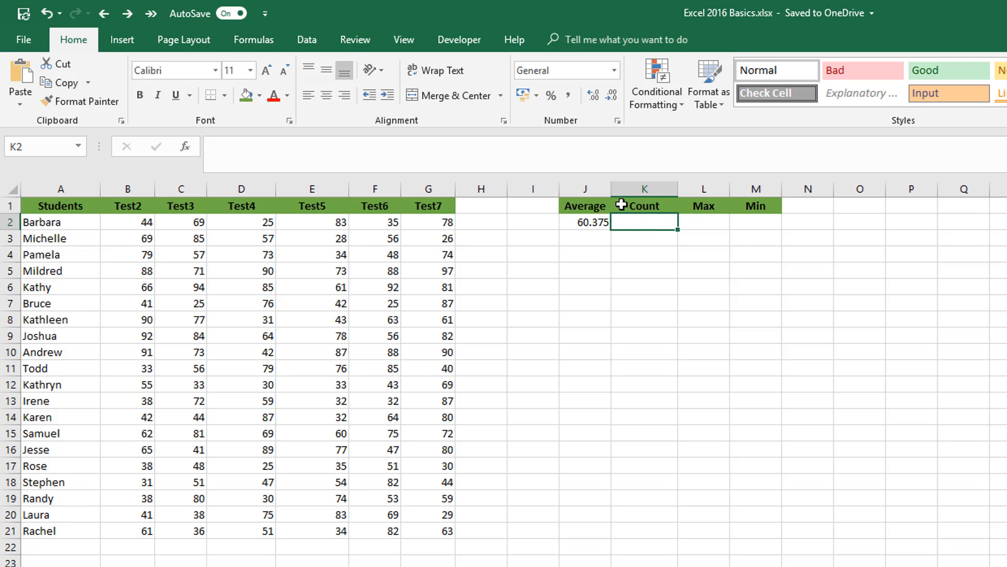
{"action": "left_click", "coordinate": [215, 149]}
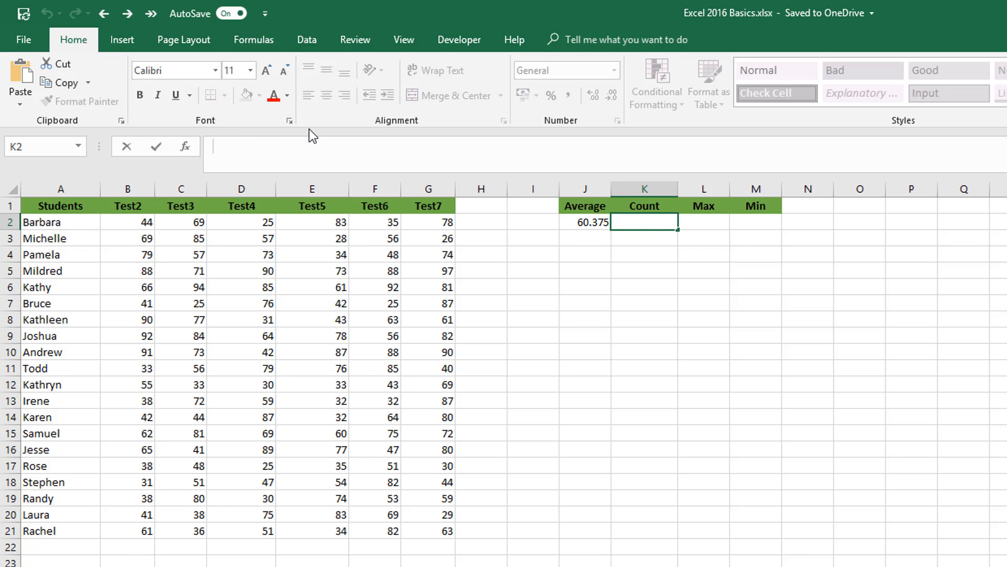
{"action": "type", "text": "="}
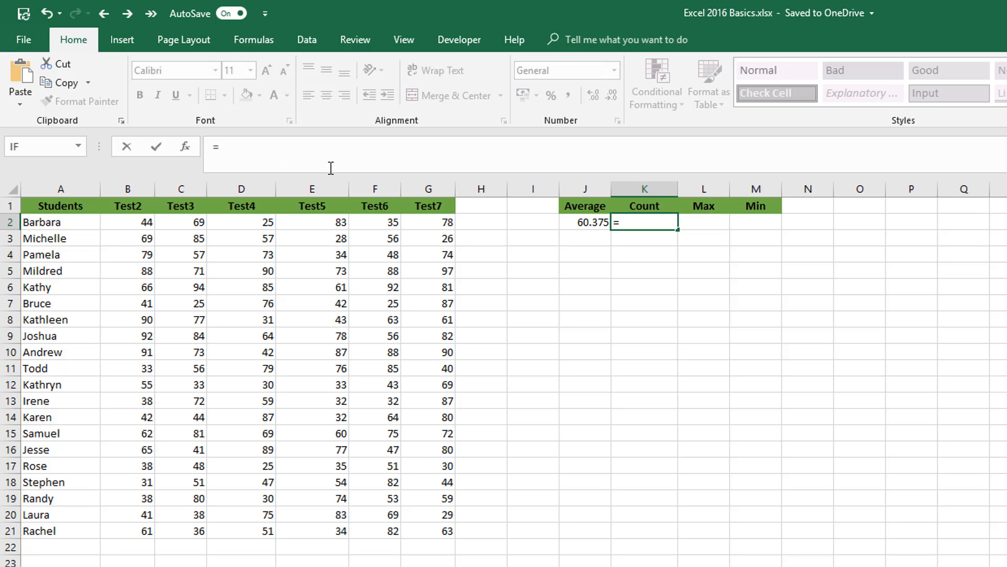
{"action": "type", "text": "C"}
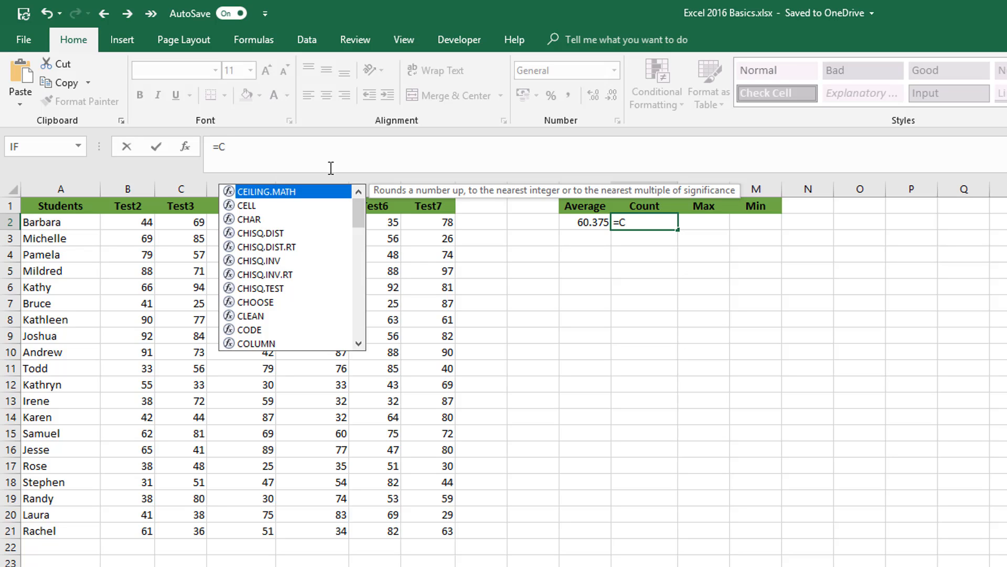
{"action": "type", "text": "o"}
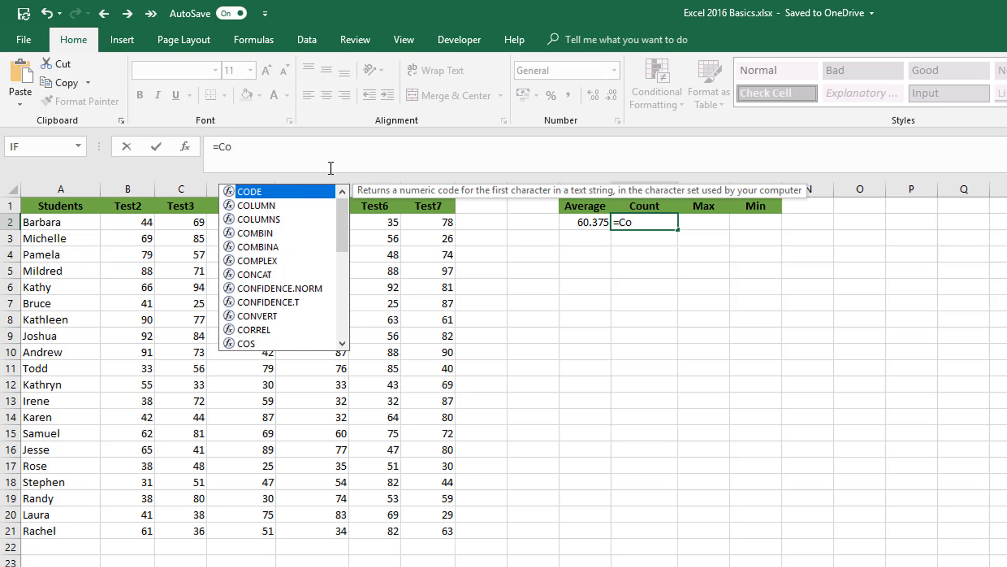
{"action": "type", "text": "u"}
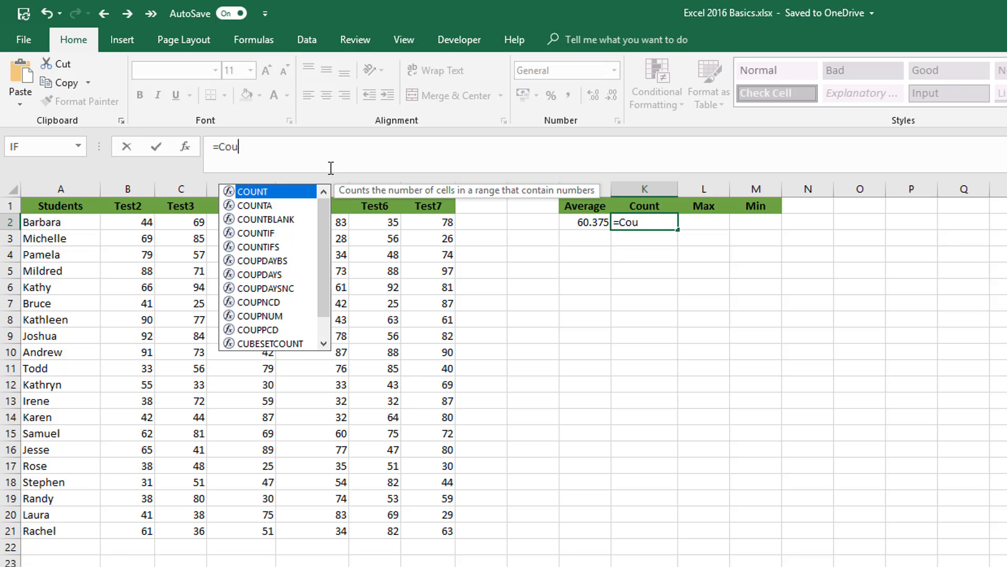
{"action": "double_click", "coordinate": [263, 193]}
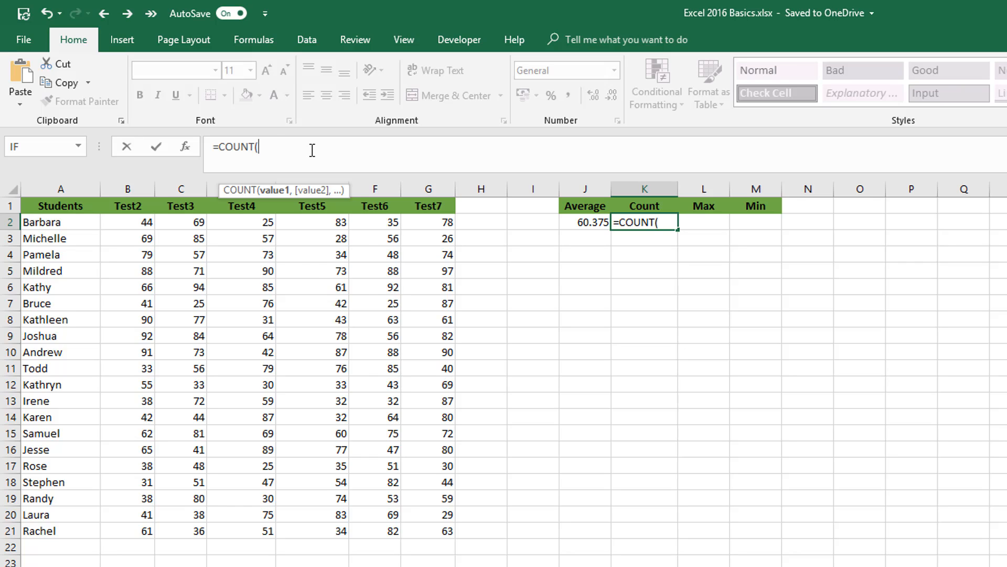
{"action": "type", "text": "s"}
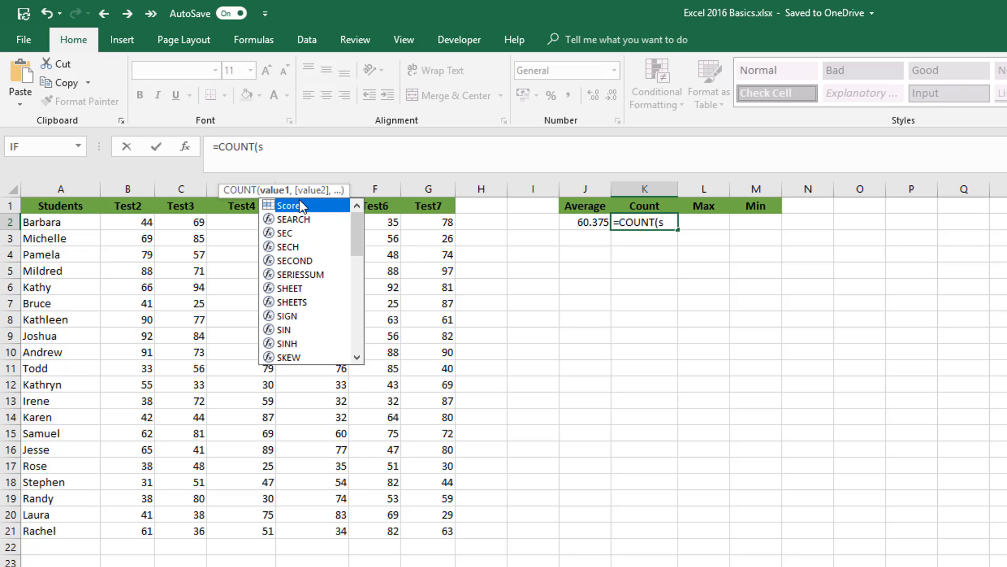
{"action": "double_click", "coordinate": [343, 210]}
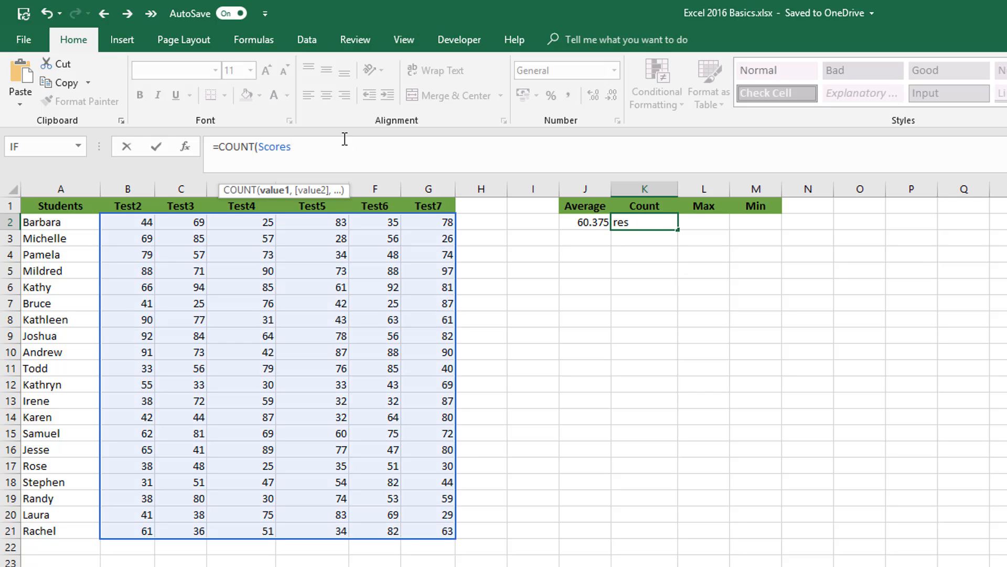
{"action": "type", "text": ")"}
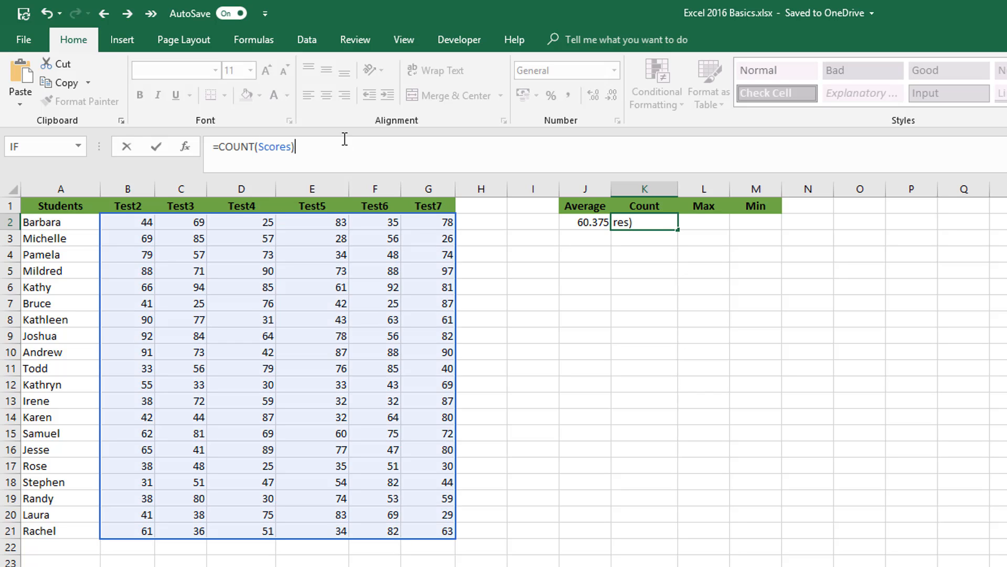
{"action": "left_click", "coordinate": [155, 147]}
Review the formulas in the Count and Average cells, K2 and J2
{"action": "left_click", "coordinate": [706, 226]}
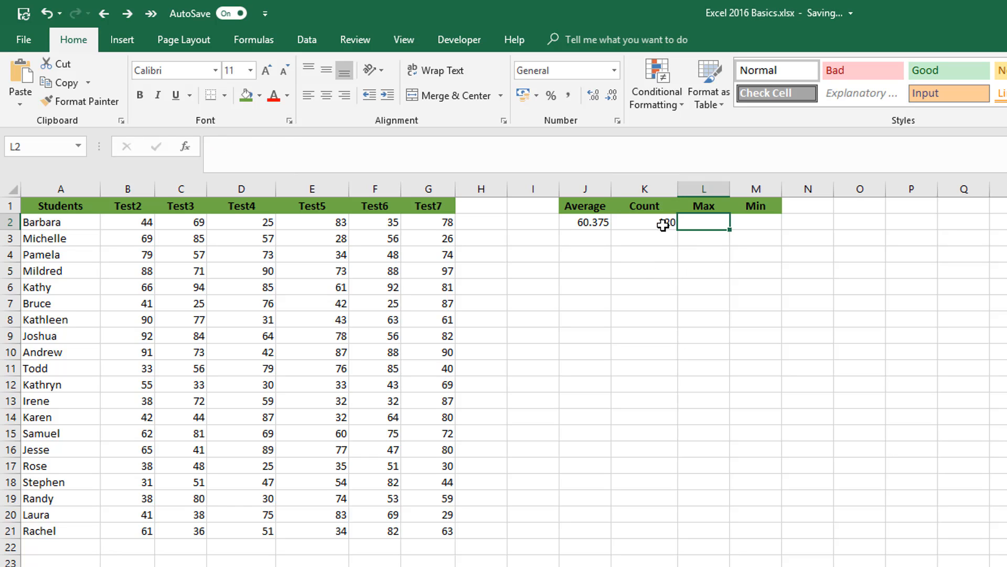
{"action": "left_click", "coordinate": [663, 224]}
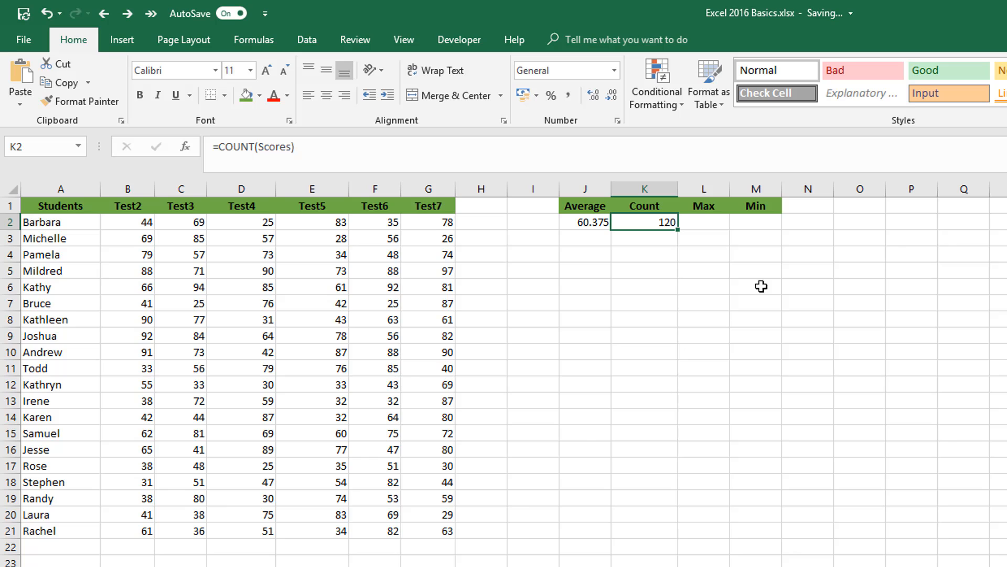
{"action": "left_click", "coordinate": [703, 221]}
{"action": "left_click", "coordinate": [588, 223]}
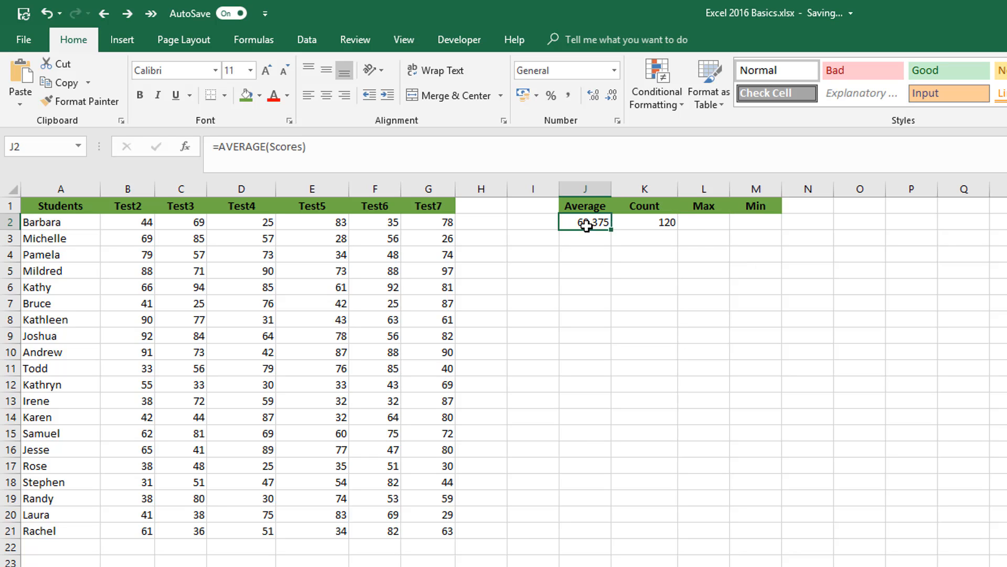
Find the highest test score in L2 with the formula =MAX(Scores)
{"action": "left_click", "coordinate": [693, 223]}
{"action": "left_click", "coordinate": [270, 146]}
{"action": "type", "text": "="}
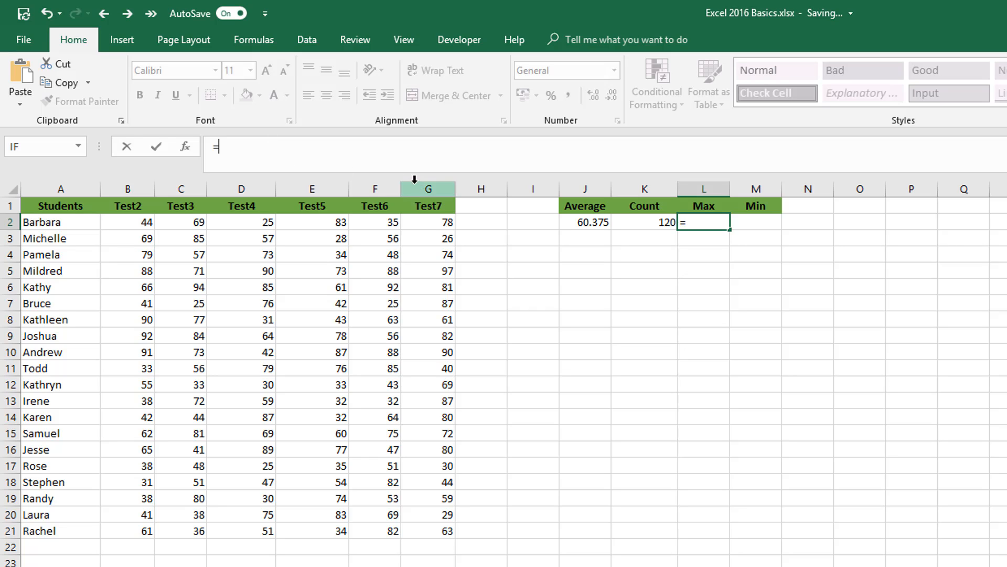
{"action": "type", "text": "Max"}
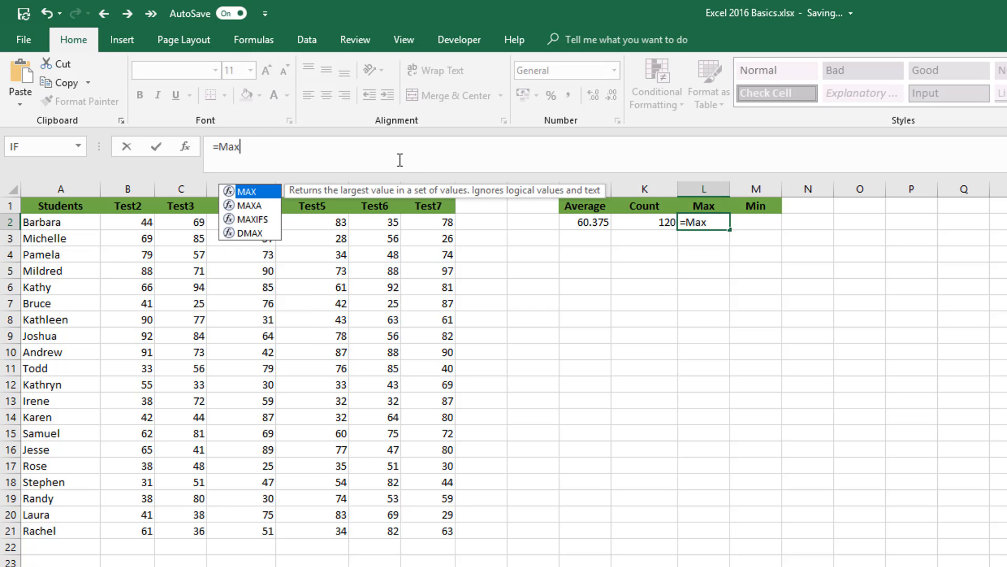
{"action": "type", "text": "("}
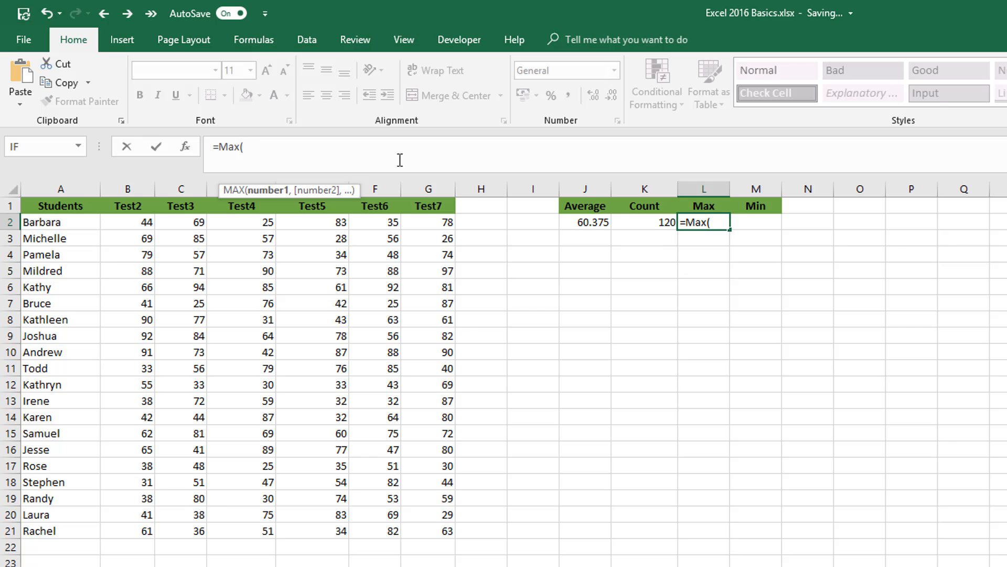
{"action": "type", "text": "sc"}
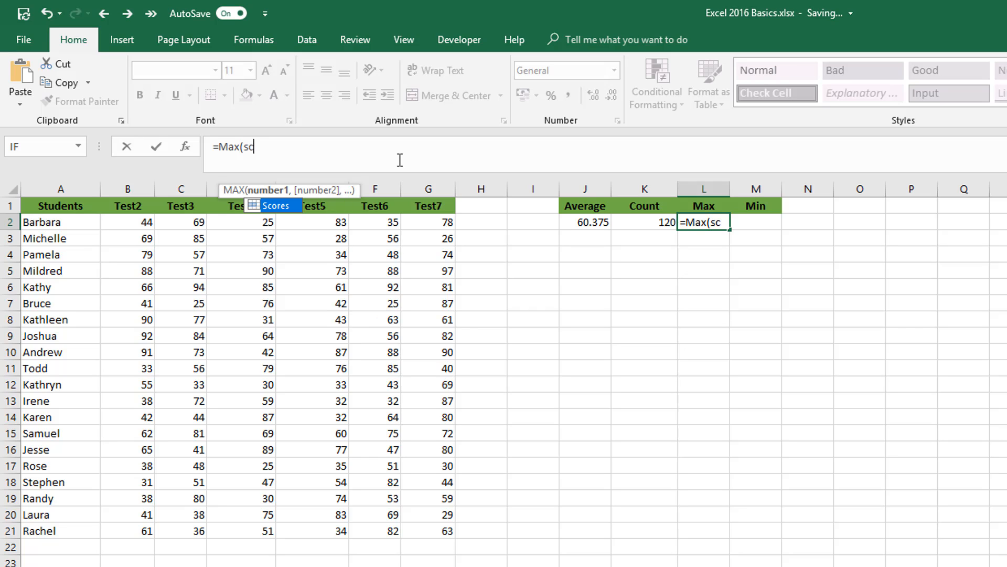
{"action": "key", "text": "Tab"}
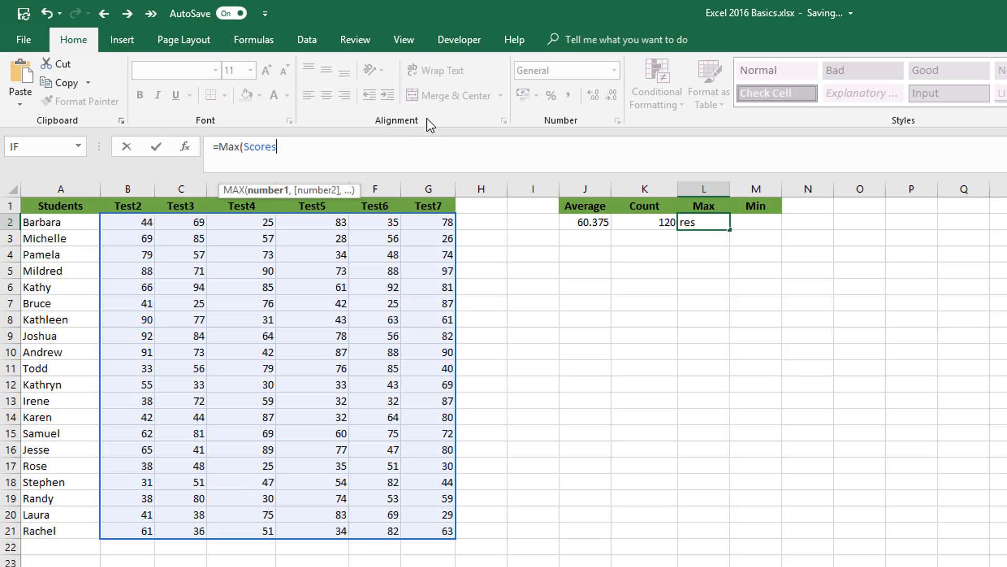
{"action": "type", "text": ")"}
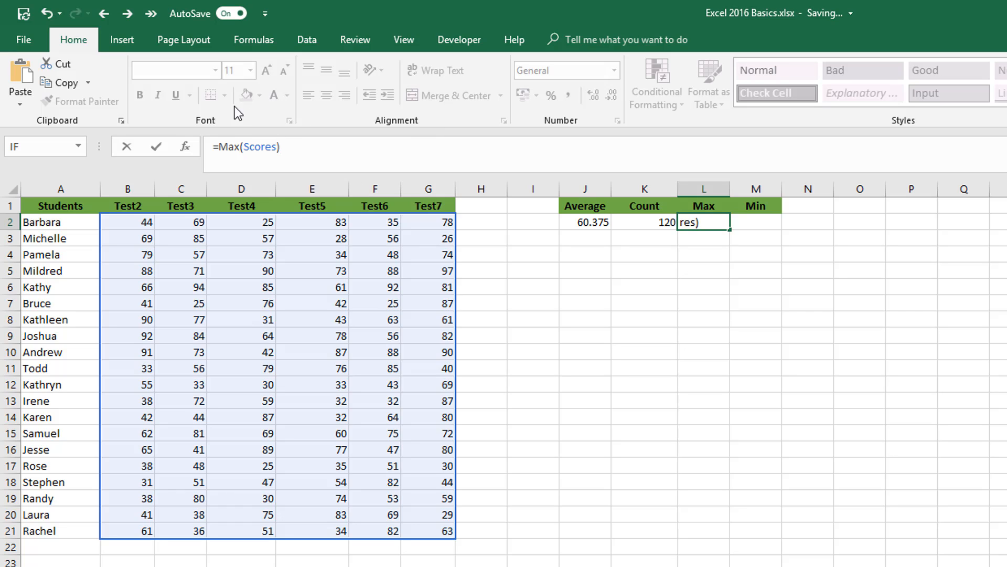
{"action": "left_click", "coordinate": [155, 147]}
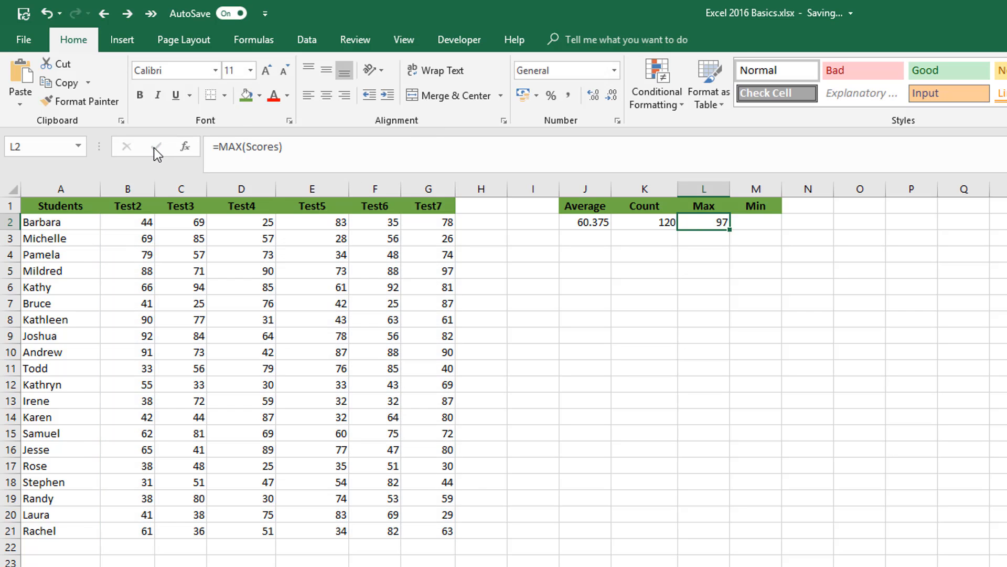
Find the lowest test score in M2 with the formula =MIN(Scores)
{"action": "left_click", "coordinate": [774, 221]}
{"action": "left_click", "coordinate": [319, 151]}
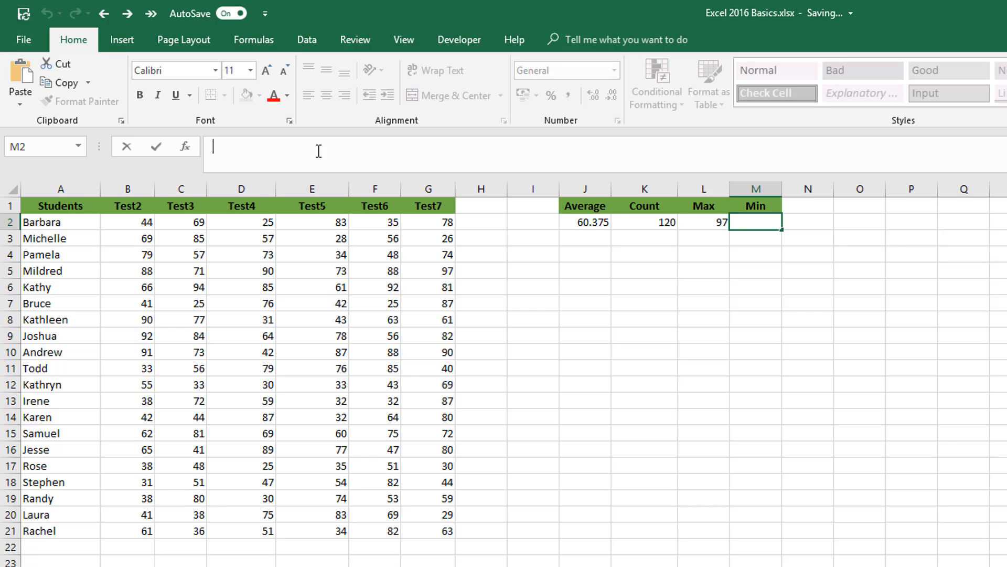
{"action": "type", "text": "=min"}
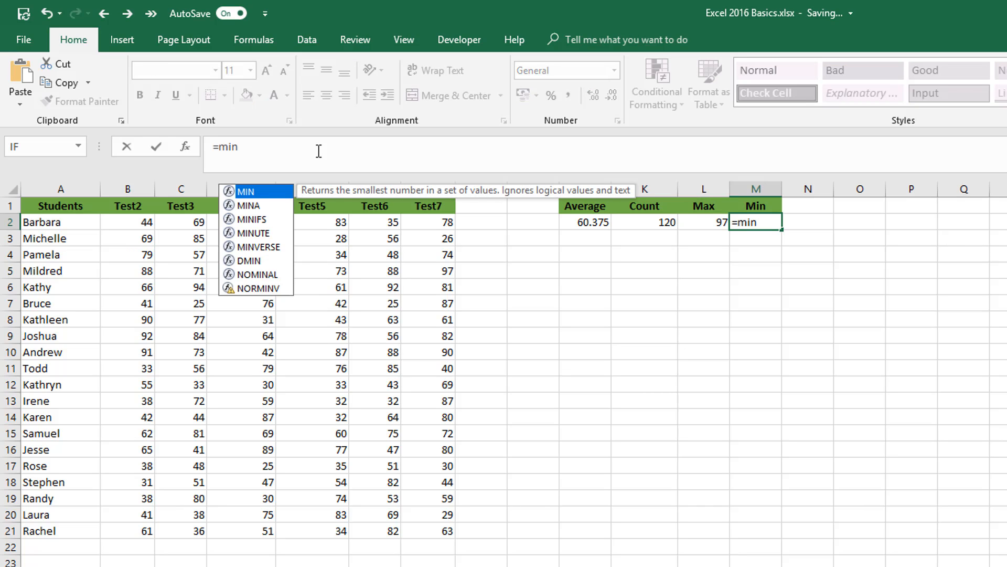
{"action": "type", "text": "("}
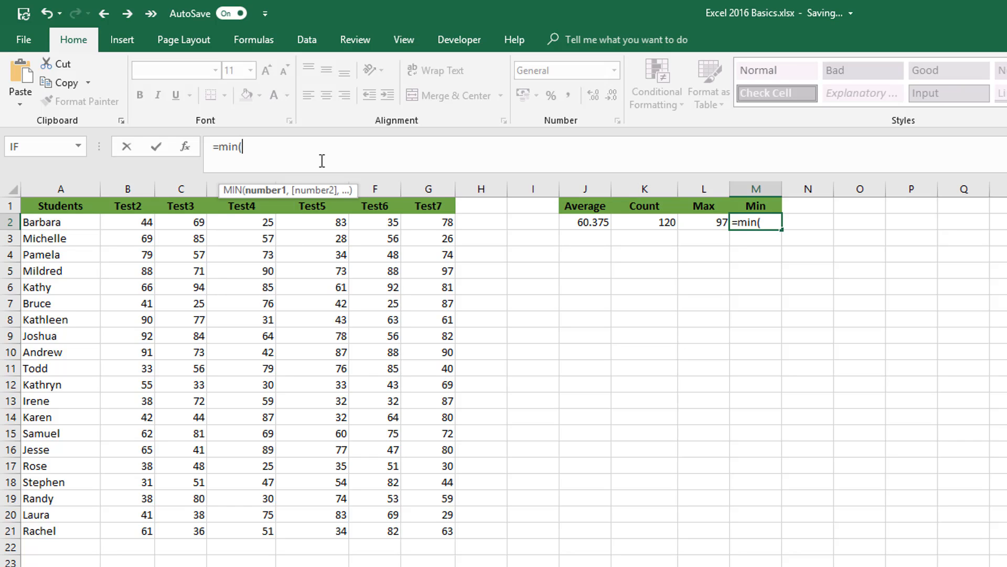
{"action": "type", "text": "s"}
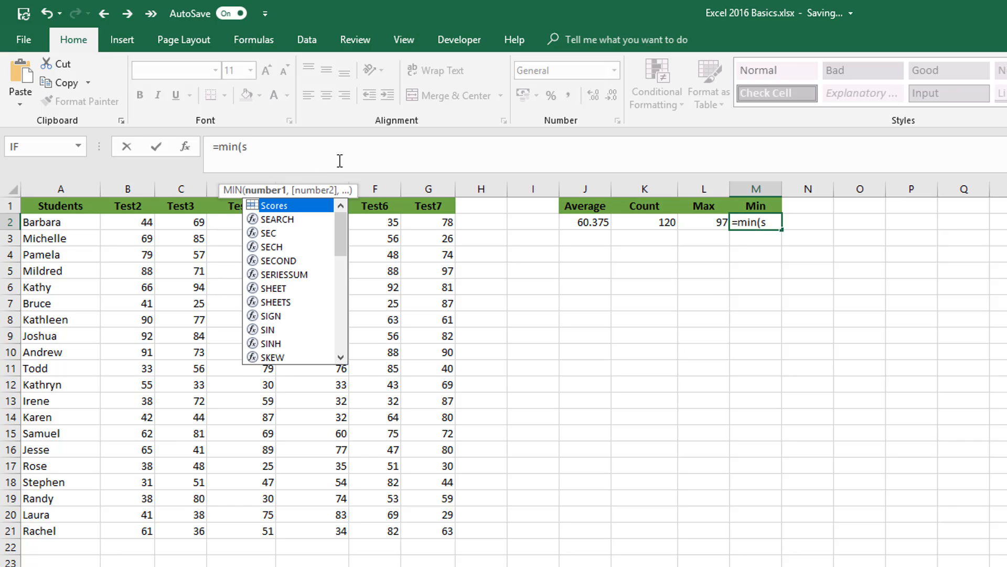
{"action": "key", "text": "Tab"}
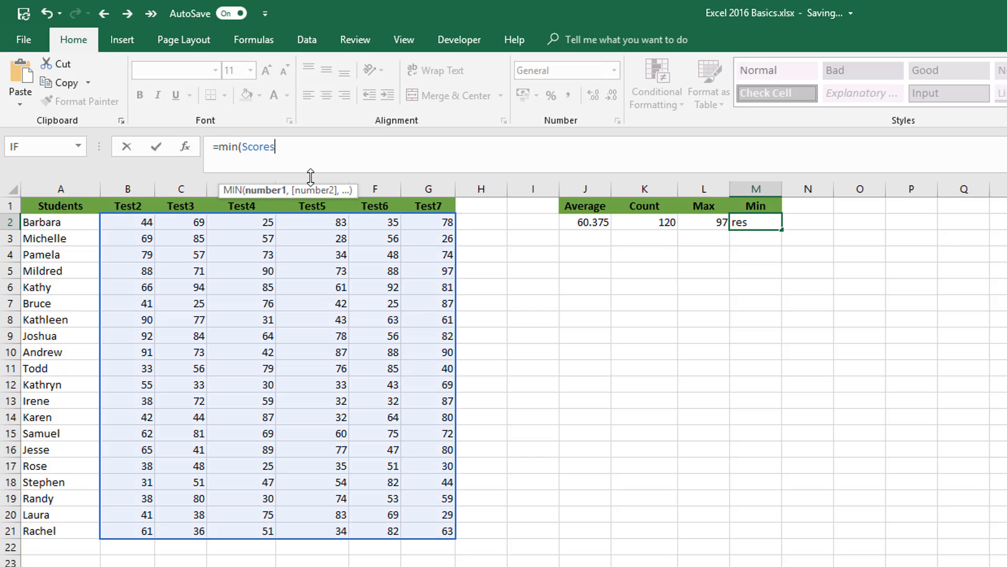
{"action": "type", "text": ")"}
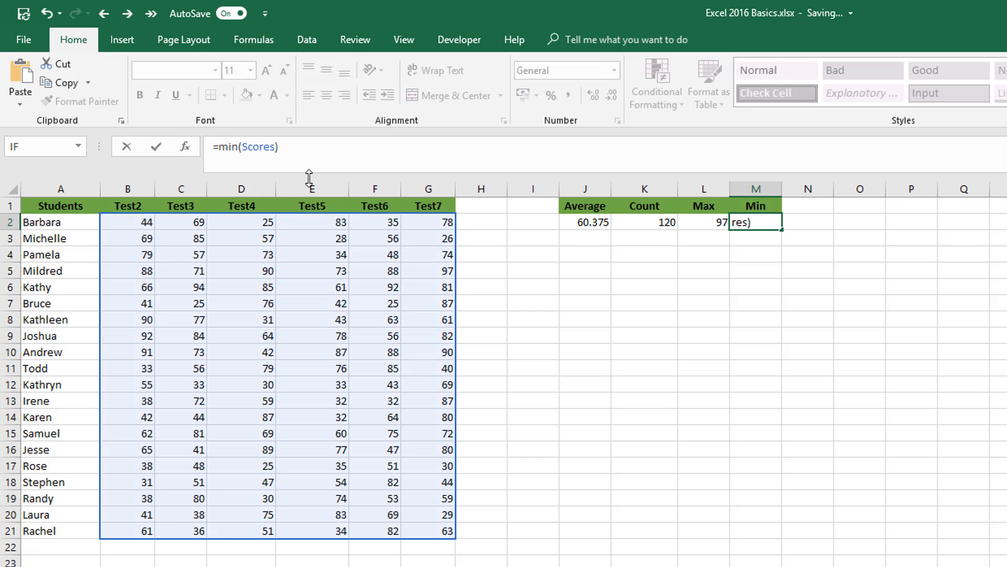
{"action": "left_click", "coordinate": [159, 150]}
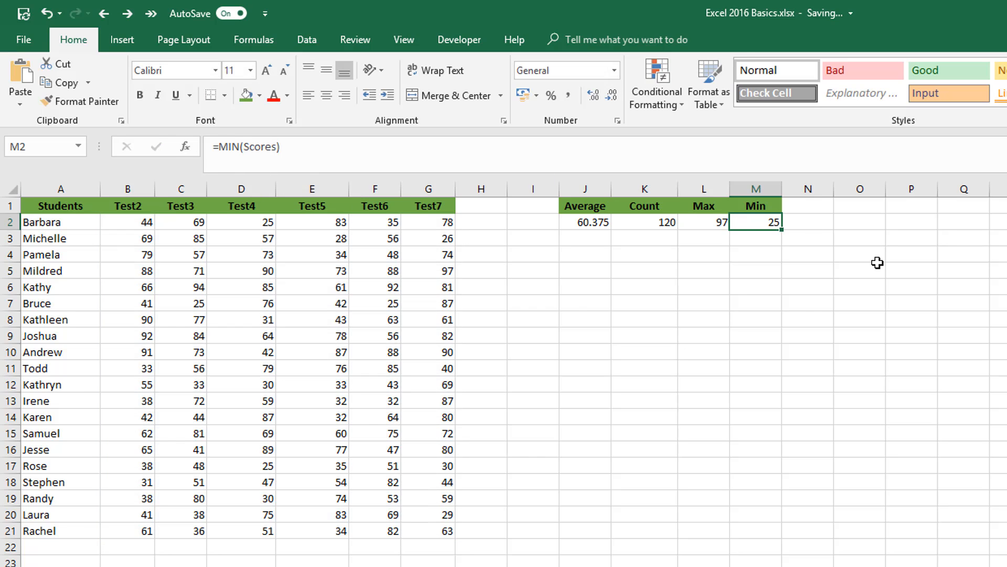
Review the Average, Count, Max and Min formulas in J2 to M2, checking the range name used in the Count formula
{"action": "left_click", "coordinate": [821, 220]}
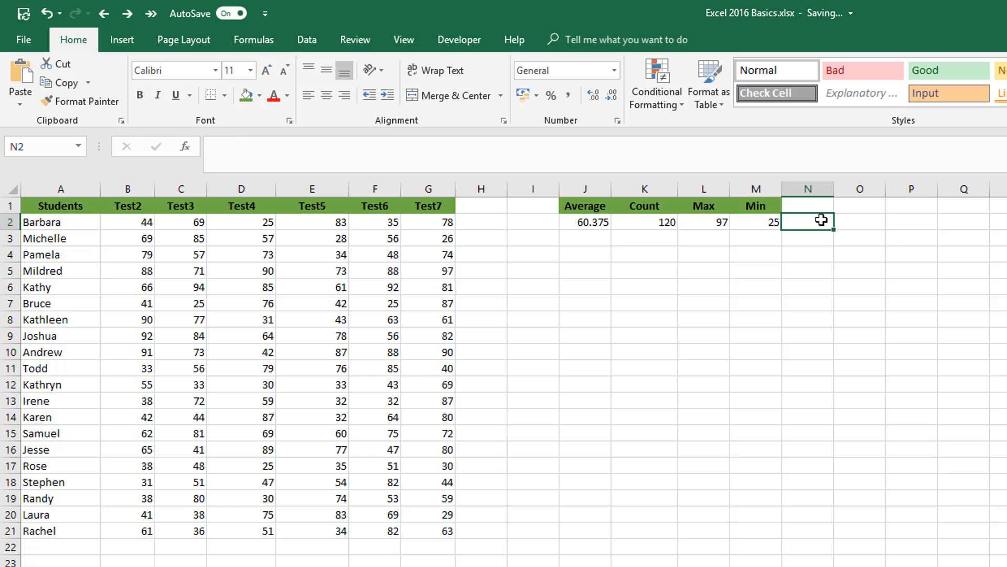
{"action": "left_click", "coordinate": [595, 226]}
{"action": "left_click", "coordinate": [667, 225]}
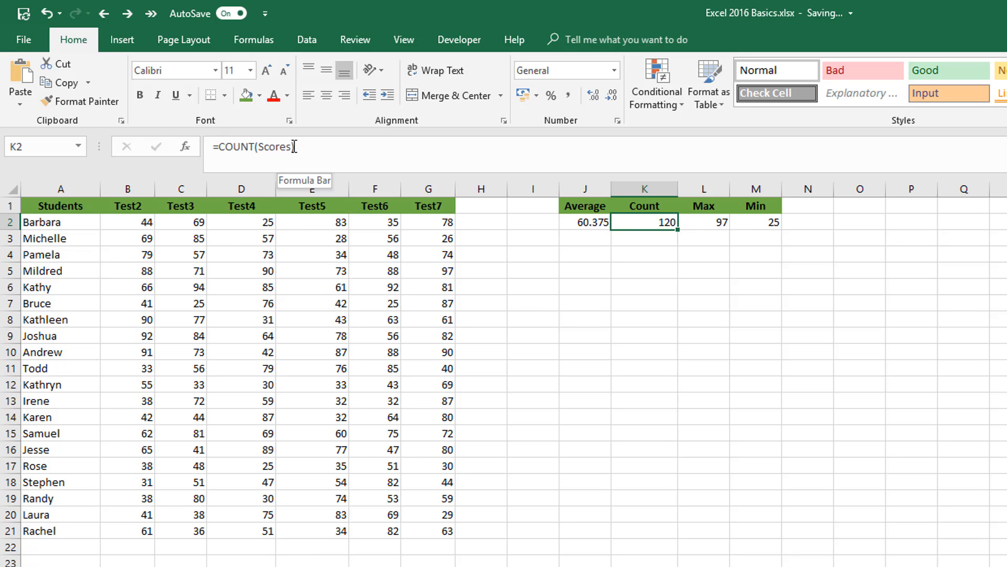
{"action": "left_click_drag", "start_coordinate": [295, 147], "coordinate": [255, 147]}
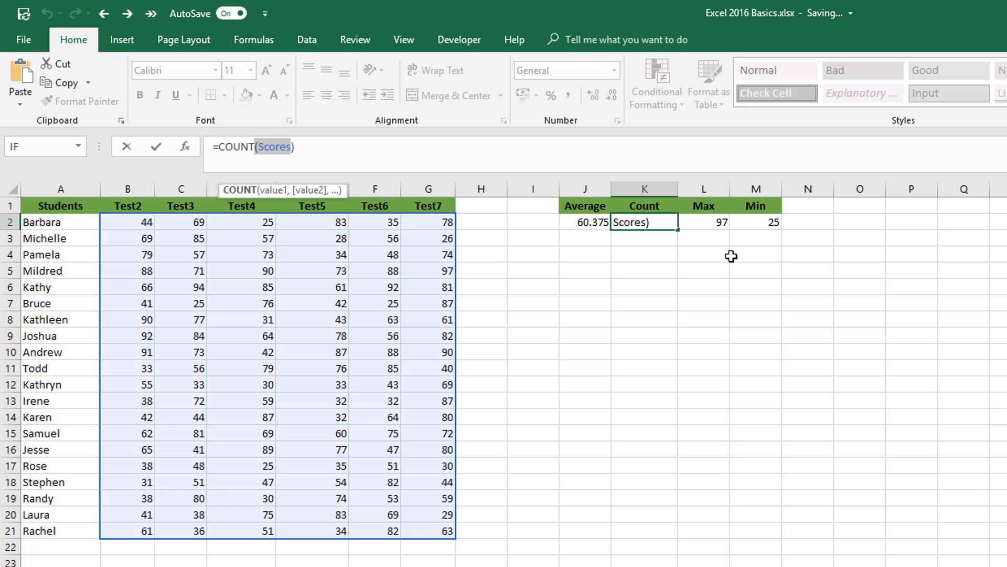
{"action": "left_click", "coordinate": [719, 226]}
{"action": "left_click", "coordinate": [773, 225]}
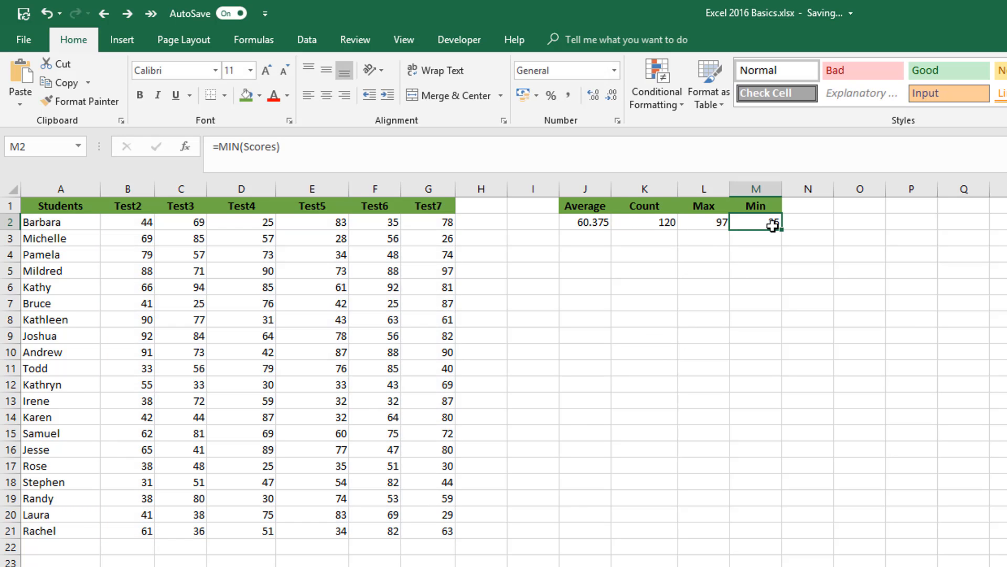